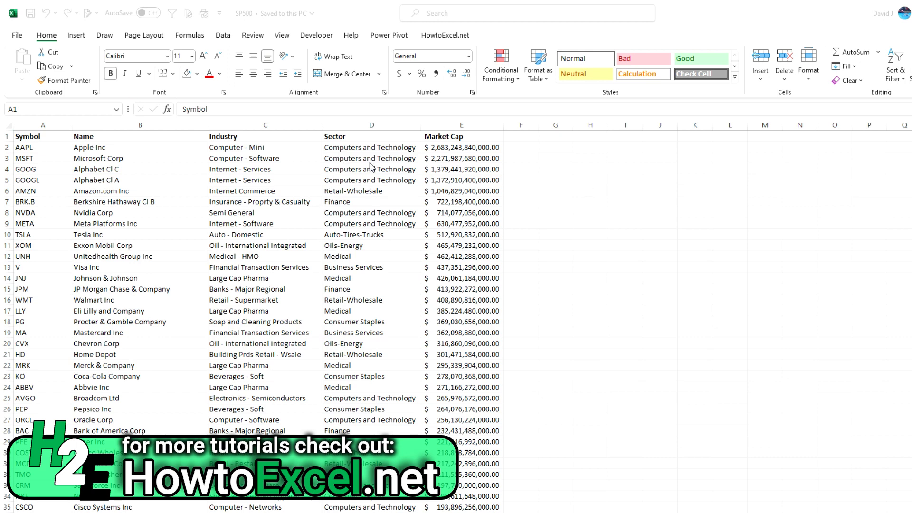
- Enter =COUNTIF(D:D,D2) in cell G2 to count the stocks in the first row's sector
{"action": "left_click", "coordinate": [554, 148]}
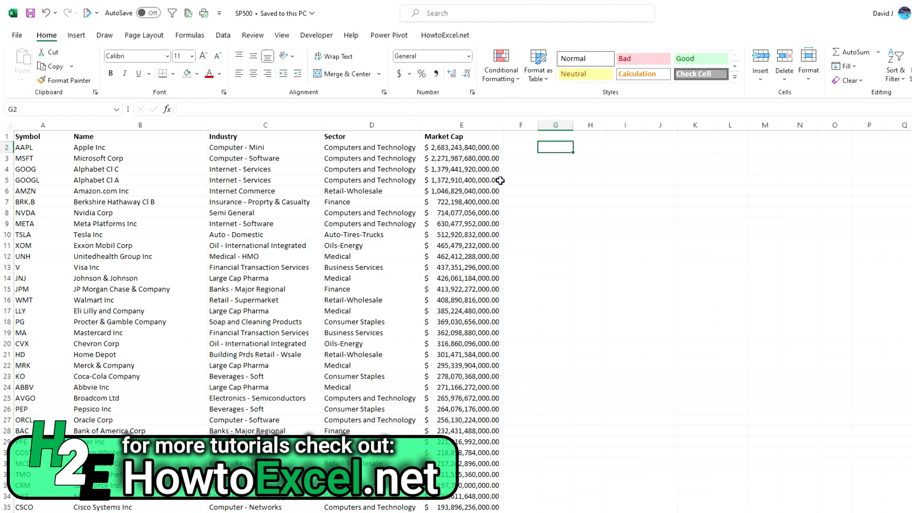
{"action": "type", "text": "=countif"}
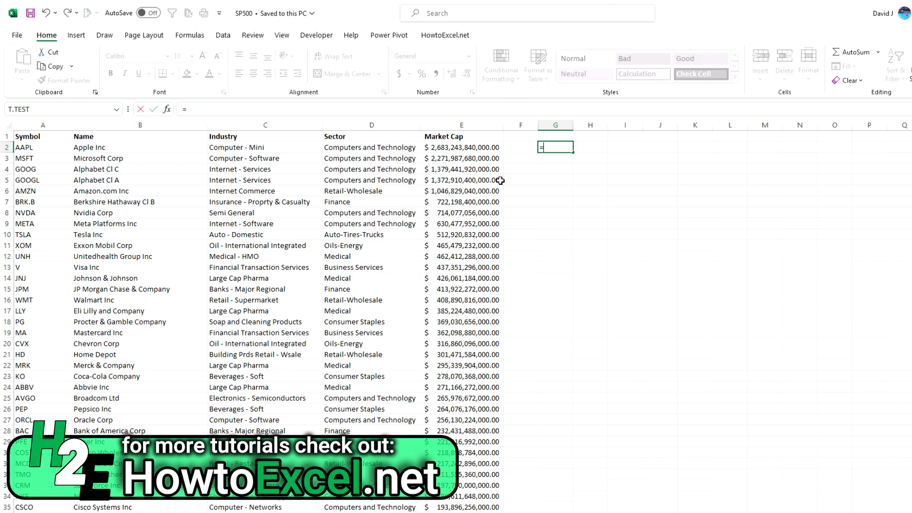
{"action": "key", "text": "Tab"}
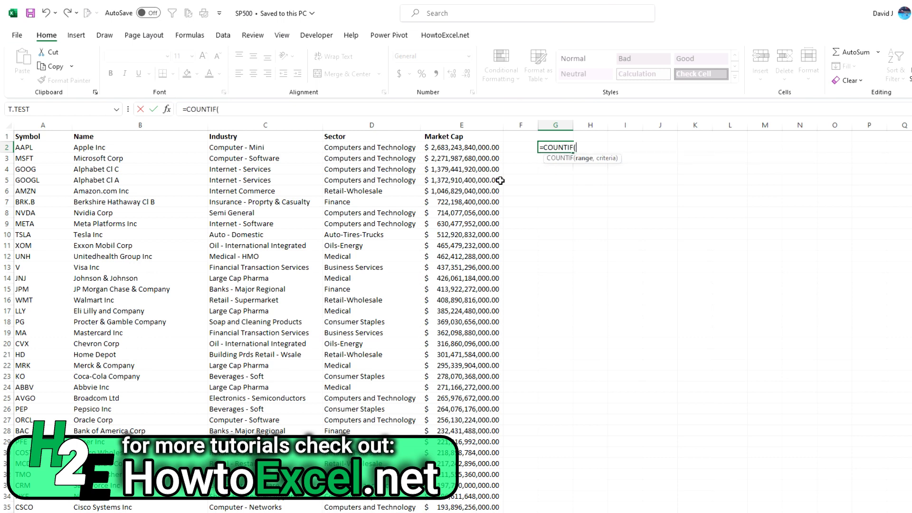
{"action": "left_click", "coordinate": [376, 126]}
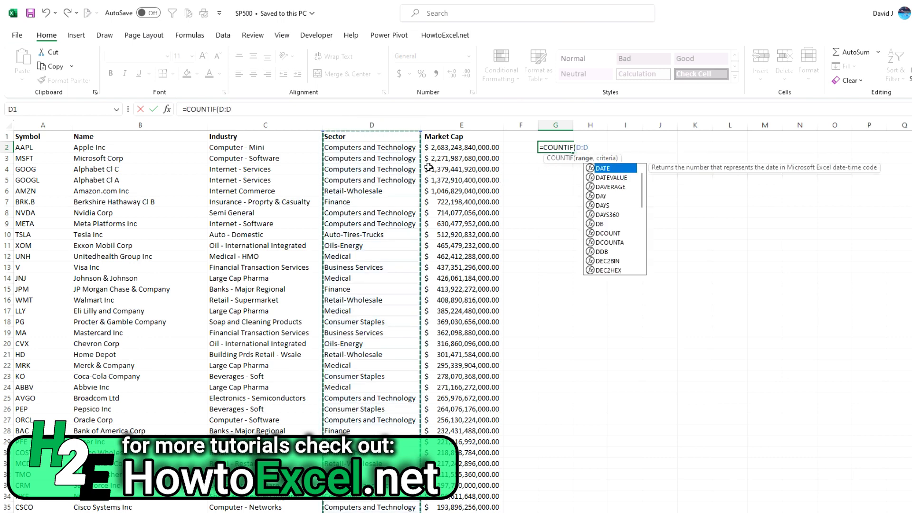
{"action": "type", "text": ","}
{"action": "left_click", "coordinate": [397, 148]}
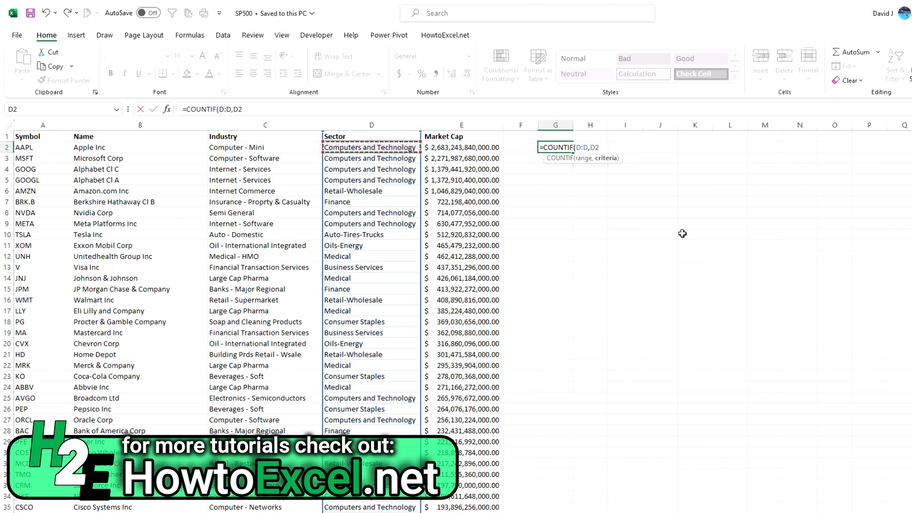
{"action": "type", "text": ")"}
{"action": "key", "text": "ctrl+Return"}
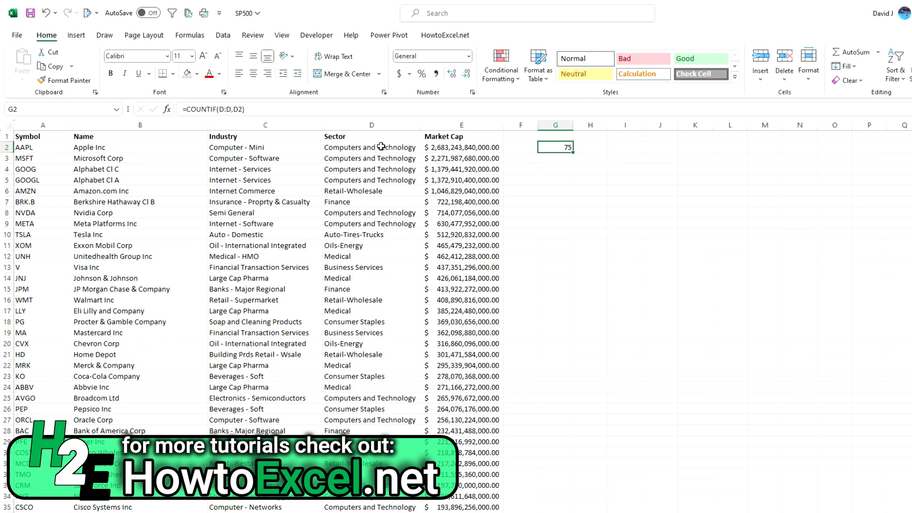
- Repoint the G2 formula's criterion to the Retail-Wholesale sector in D6, and clear cell G2
{"action": "left_click", "coordinate": [234, 109]}
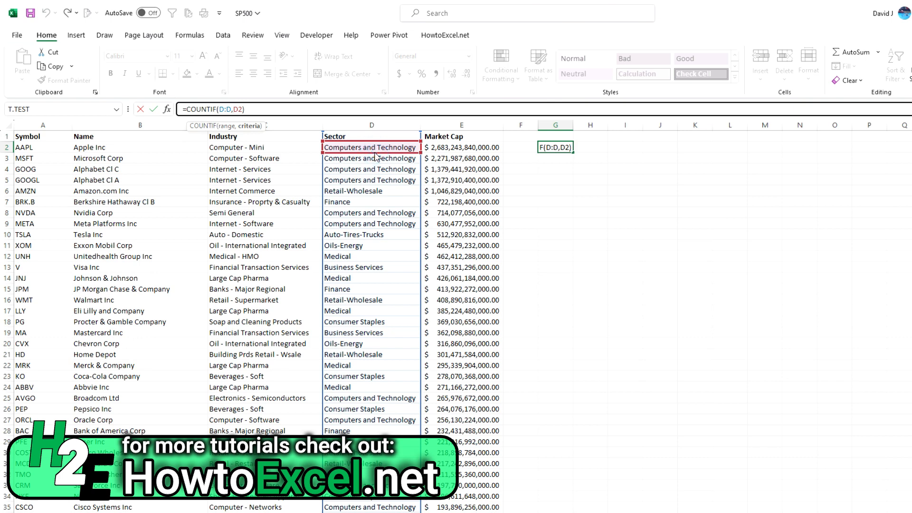
{"action": "left_click_drag", "start_coordinate": [375, 152], "coordinate": [384, 190]}
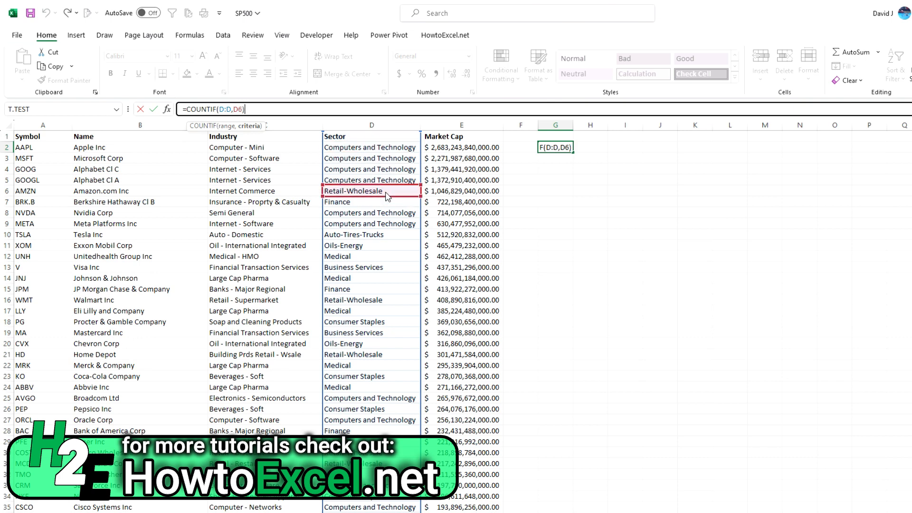
{"action": "key", "text": "Return"}
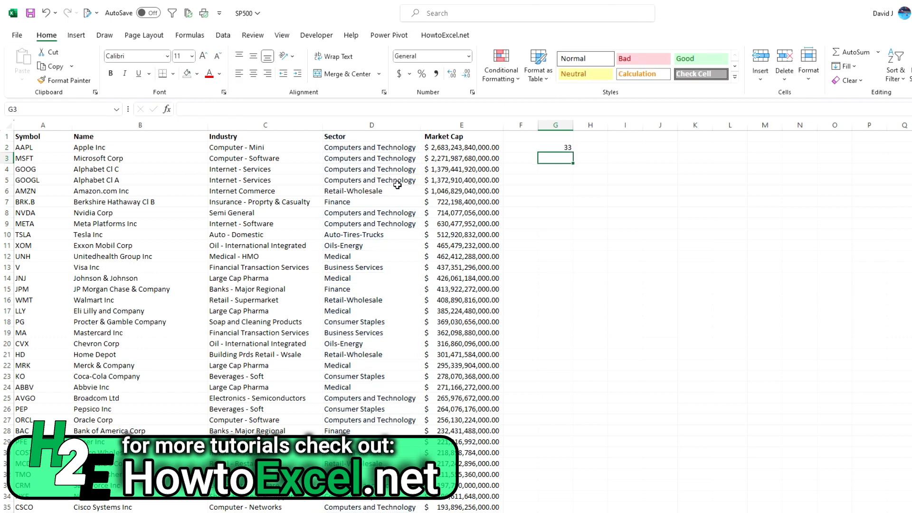
{"action": "left_click", "coordinate": [567, 145]}
{"action": "key", "text": "Delete"}
- Copy the whole Sector column D and paste it into column H
{"action": "left_click", "coordinate": [359, 126]}
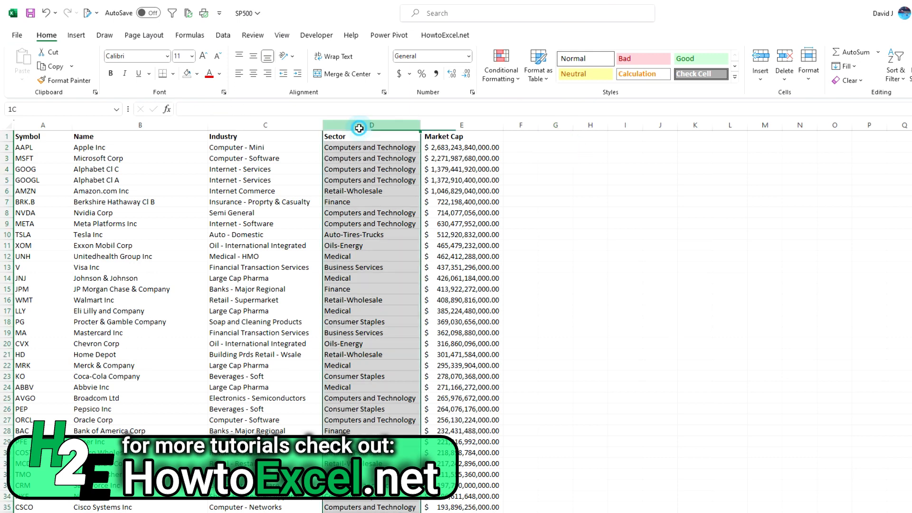
{"action": "key", "text": "ctrl+c"}
{"action": "left_click", "coordinate": [584, 134]}
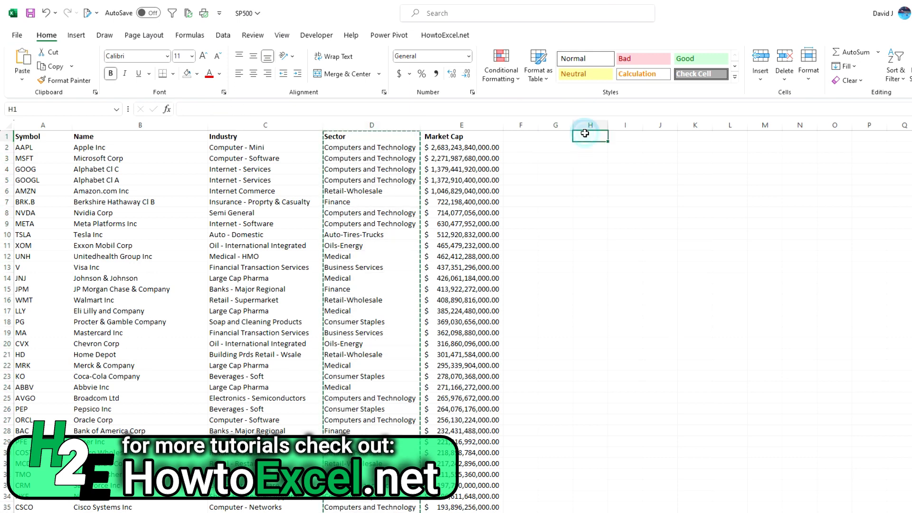
{"action": "key", "text": "ctrl+v"}
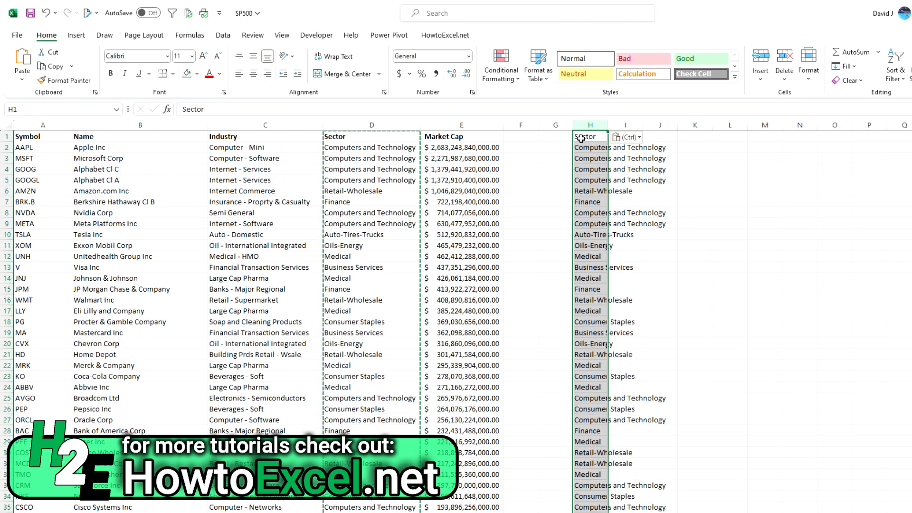
- Remove the duplicates from the copied Sector list in column H and auto-fit the column's width
{"action": "left_click", "coordinate": [221, 38]}
{"action": "left_click", "coordinate": [628, 71]}
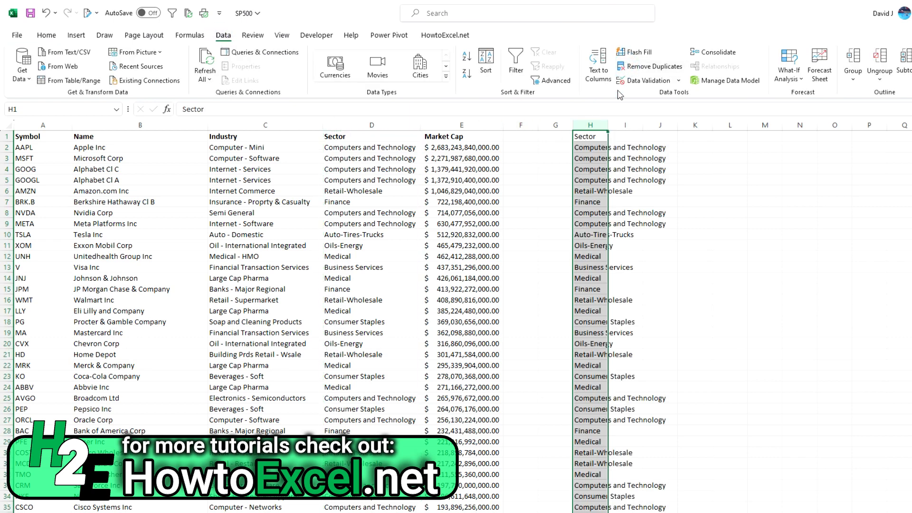
{"action": "left_click", "coordinate": [380, 322]}
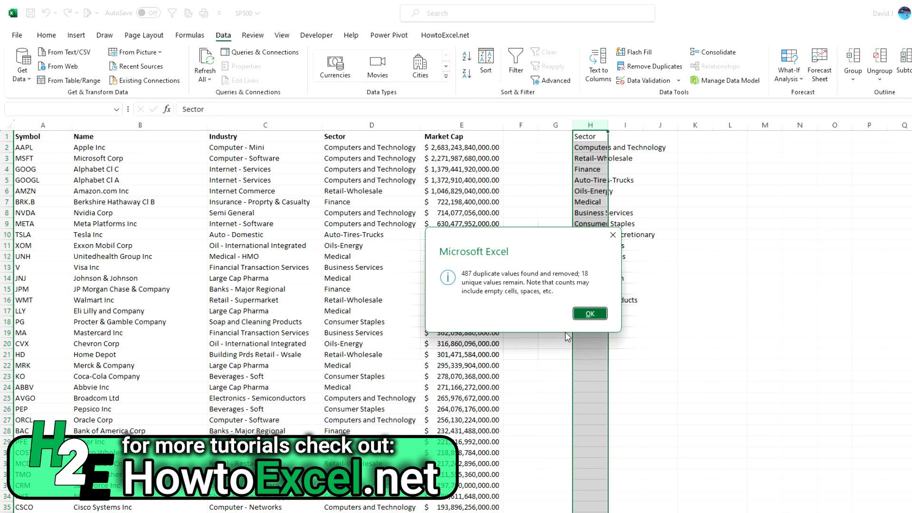
{"action": "left_click", "coordinate": [590, 314]}
{"action": "left_click_drag", "start_coordinate": [660, 256], "coordinate": [660, 234]}
{"action": "double_click", "coordinate": [608, 125]}
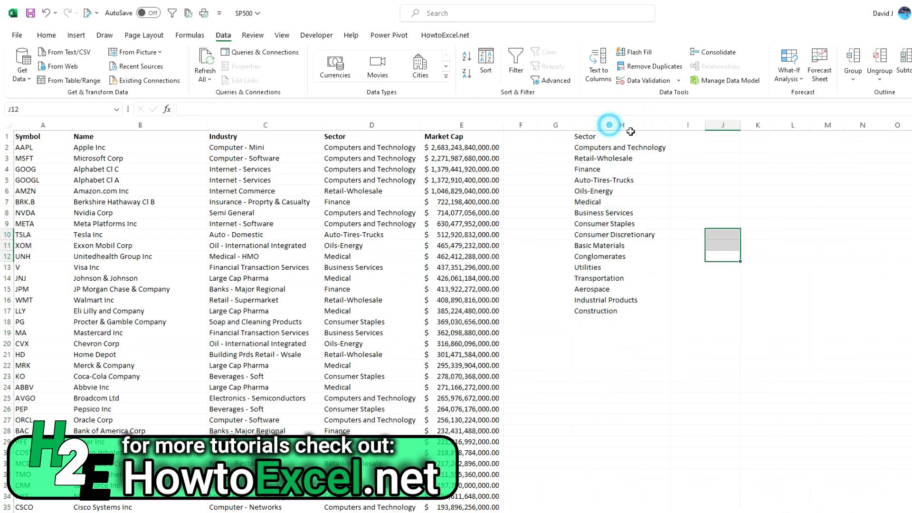
- Enter a COUNTIF formula in I2 that counts column D for the sector named in H2
{"action": "left_click", "coordinate": [695, 146]}
{"action": "type", "text": "=countif("}
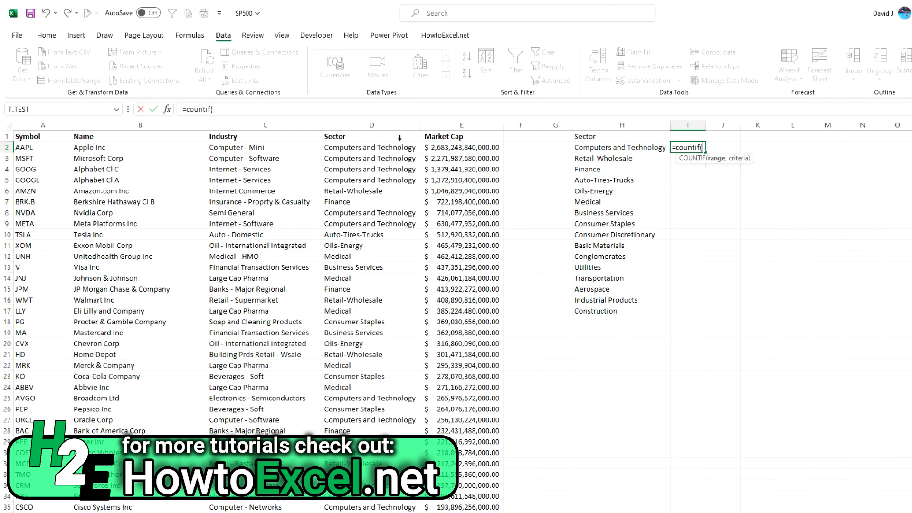
{"action": "left_click", "coordinate": [380, 125]}
{"action": "type", "text": ","}
{"action": "left_click", "coordinate": [646, 148]}
{"action": "key", "text": "Return"}
- Fill the I2 COUNTIF formula down beside every sector in the list, through I17
{"action": "left_click", "coordinate": [697, 148]}
{"action": "double_click", "coordinate": [706, 153]}
{"action": "left_click", "coordinate": [765, 183]}
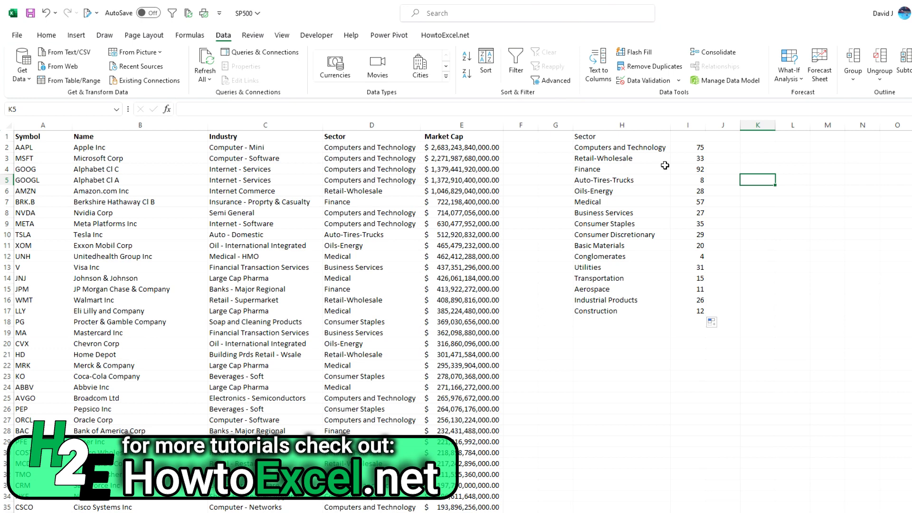
- Replace the H2 criterion in the I2 formula with the text "Computers and Technology"
{"action": "left_click", "coordinate": [685, 148]}
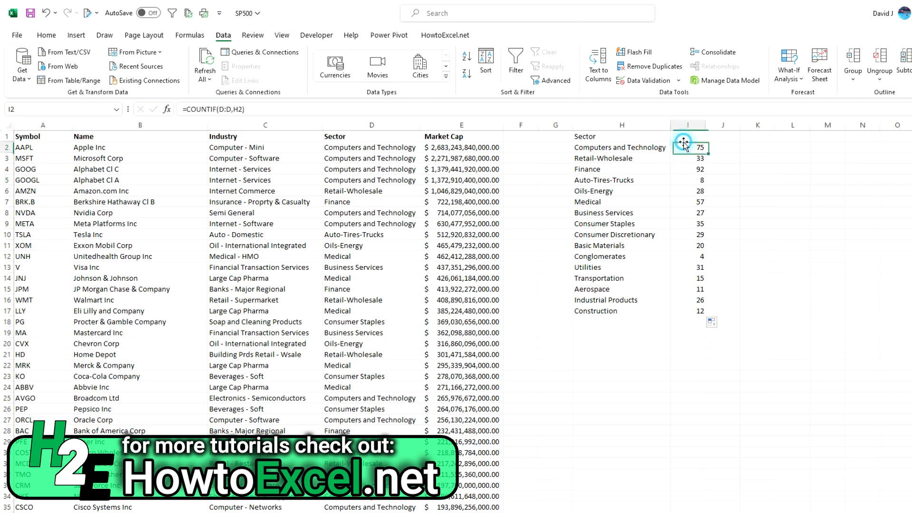
{"action": "double_click", "coordinate": [241, 109]}
{"action": "type", "text": "\"Computers and Technology\""}
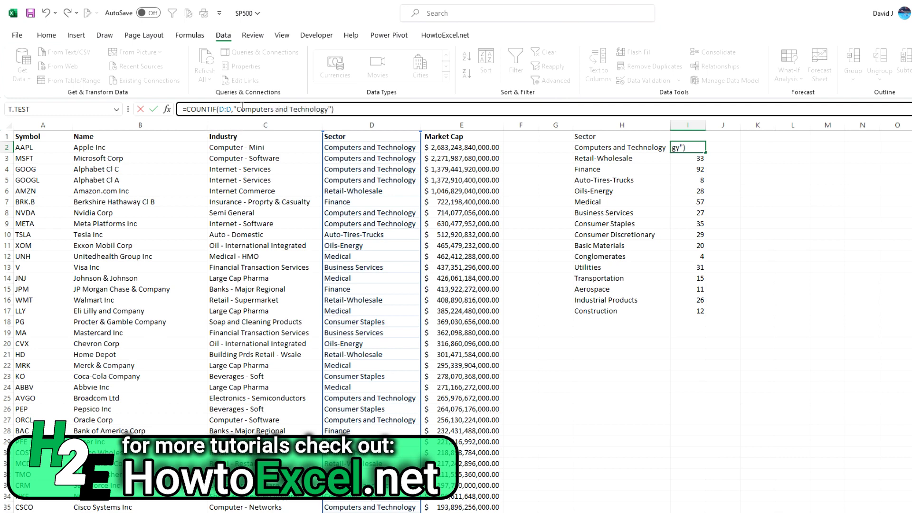
{"action": "key", "text": "Return"}
- Replace the text criterion in the I2 formula with a reference to cell H2
{"action": "left_click", "coordinate": [697, 147]}
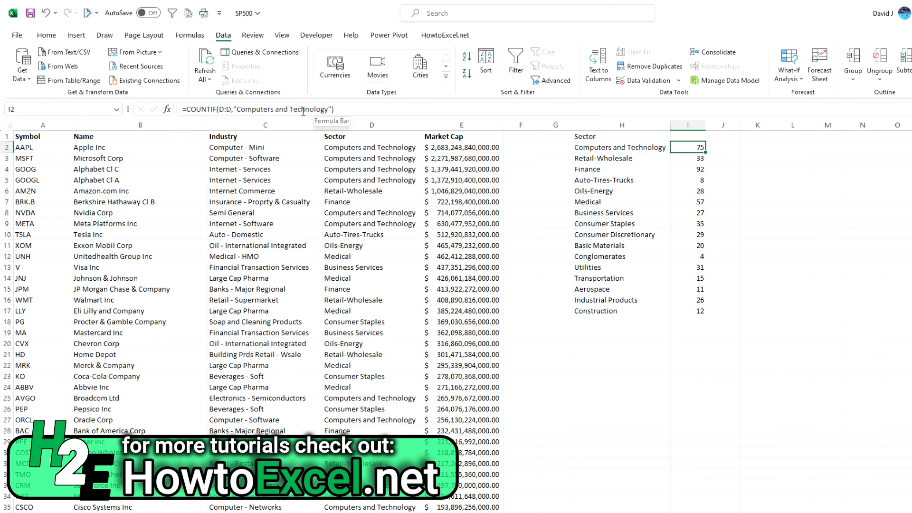
{"action": "left_click_drag", "start_coordinate": [233, 109], "coordinate": [332, 109]}
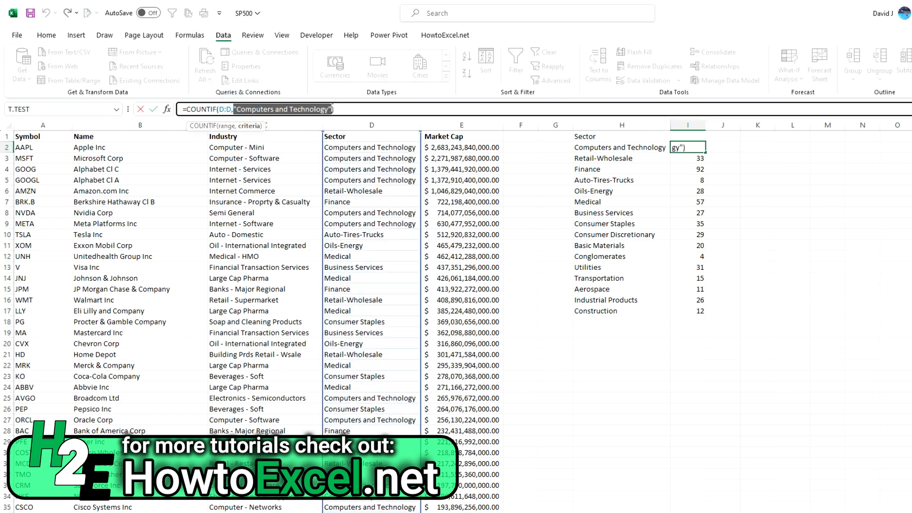
{"action": "key", "text": "Delete"}
{"action": "left_click", "coordinate": [644, 150]}
{"action": "key", "text": "Return"}
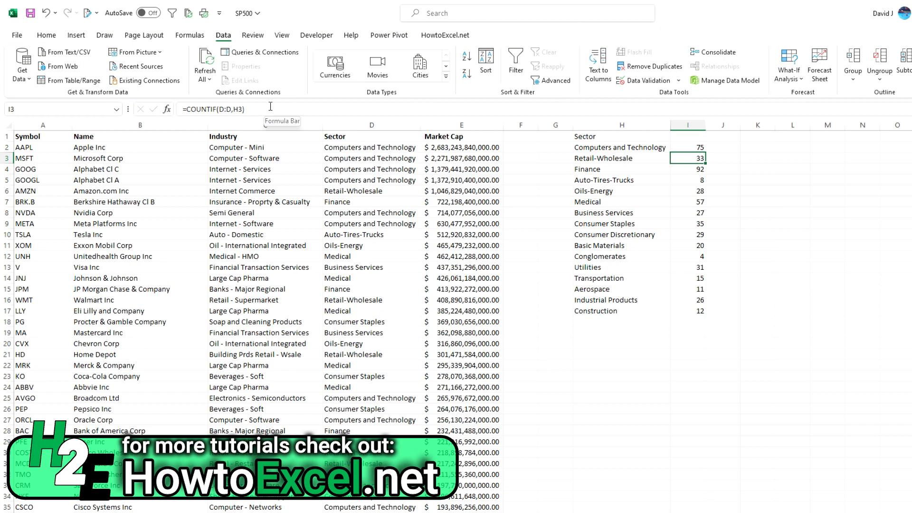
- Review the filled COUNTIF formulas down column I, including the two Consumer sector counts in I9:I10
{"action": "key", "text": "Down"}
{"action": "key", "text": "Down"}
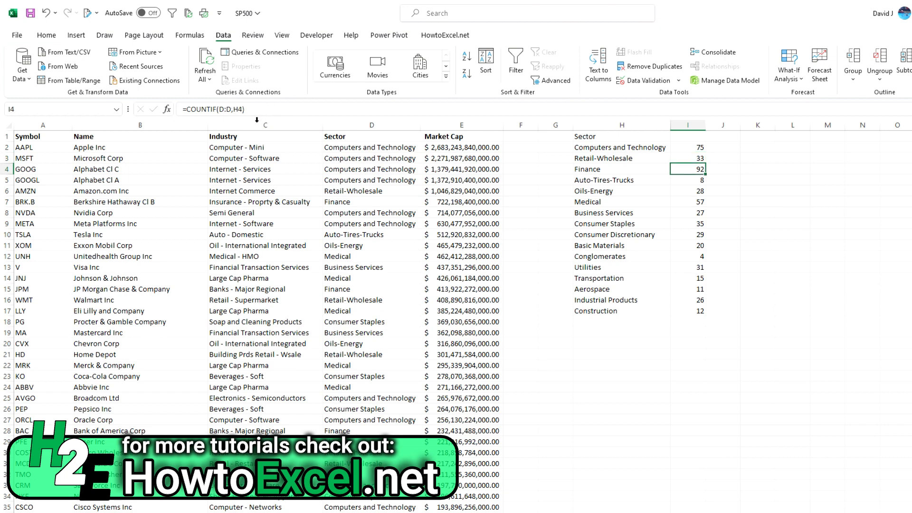
{"action": "key", "text": "Down"}
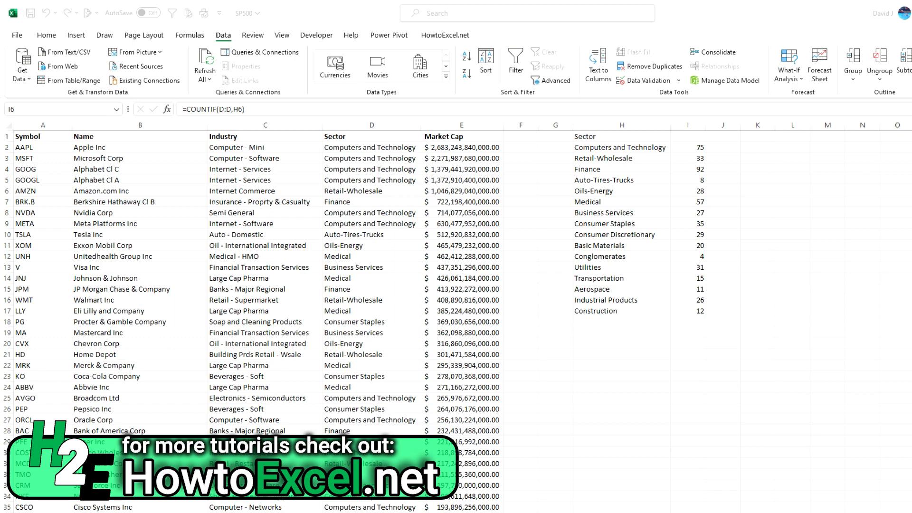
{"action": "left_click", "coordinate": [754, 149]}
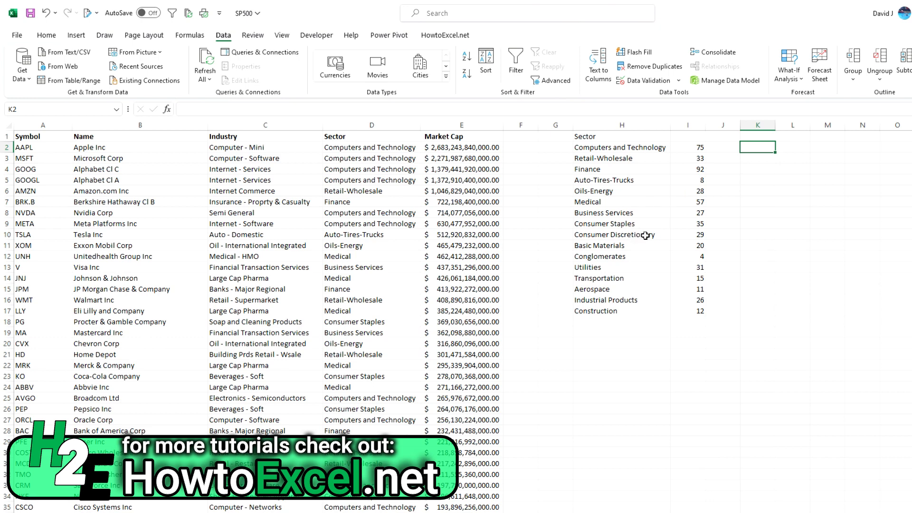
{"action": "left_click_drag", "start_coordinate": [694, 226], "coordinate": [697, 232]}
{"action": "key", "text": "ctrl+d"}
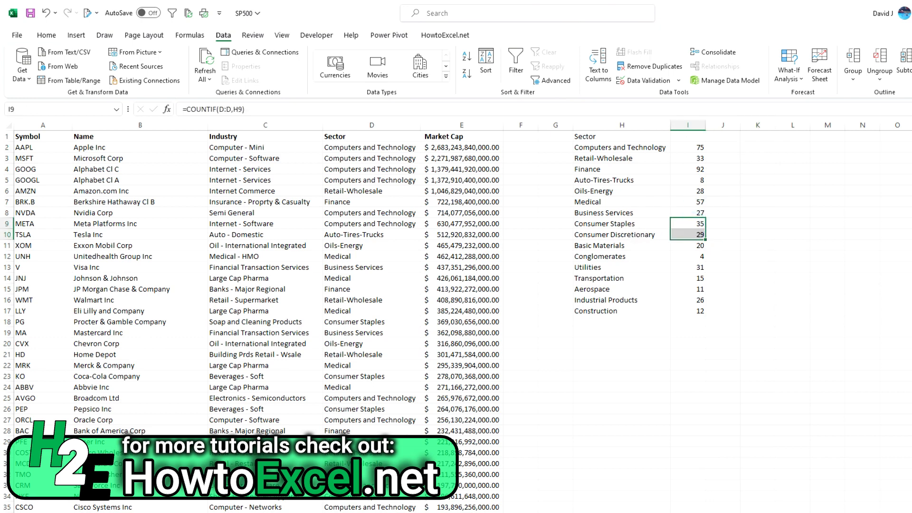
- Enter =COUNTIF(D:D,"consumer*") in L2 to count all sectors beginning with "consumer"
{"action": "left_click", "coordinate": [790, 146]}
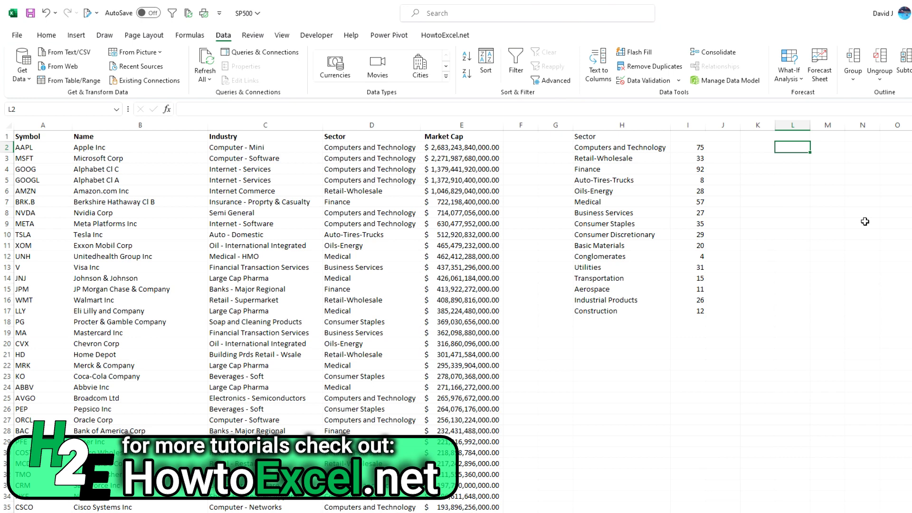
{"action": "type", "text": "=countif"}
{"action": "key", "text": "Tab"}
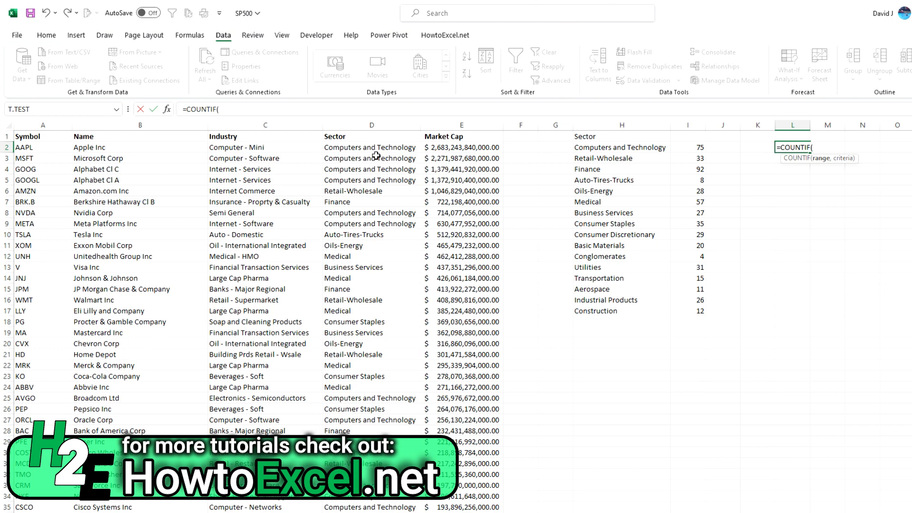
{"action": "left_click", "coordinate": [373, 126]}
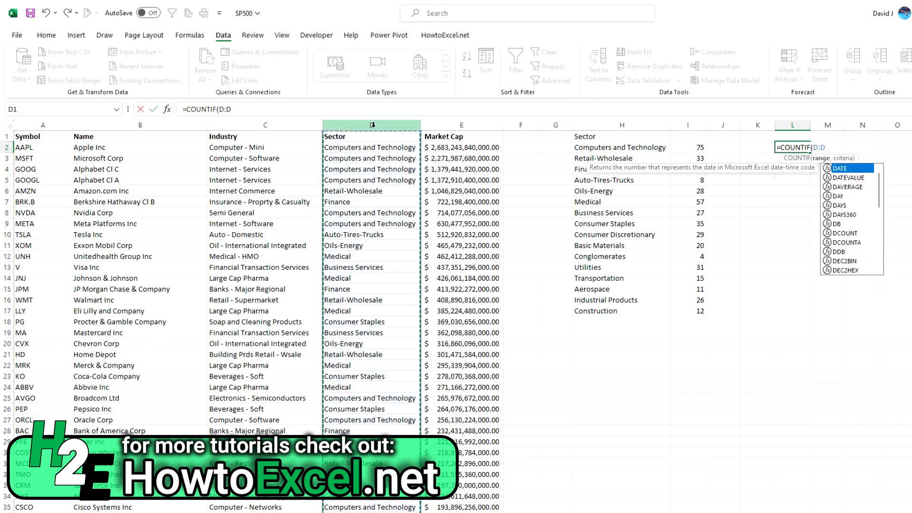
{"action": "type", "text": ","}
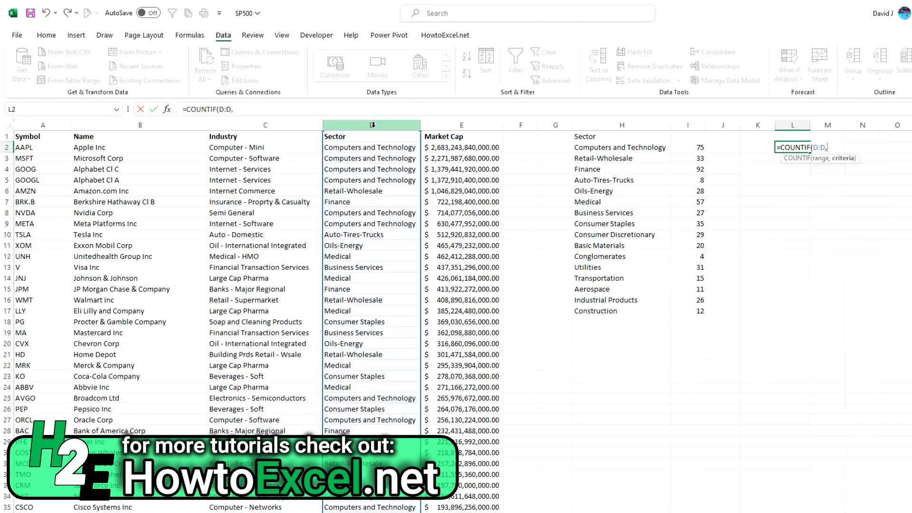
{"action": "type", "text": "\"consumer*\")"}
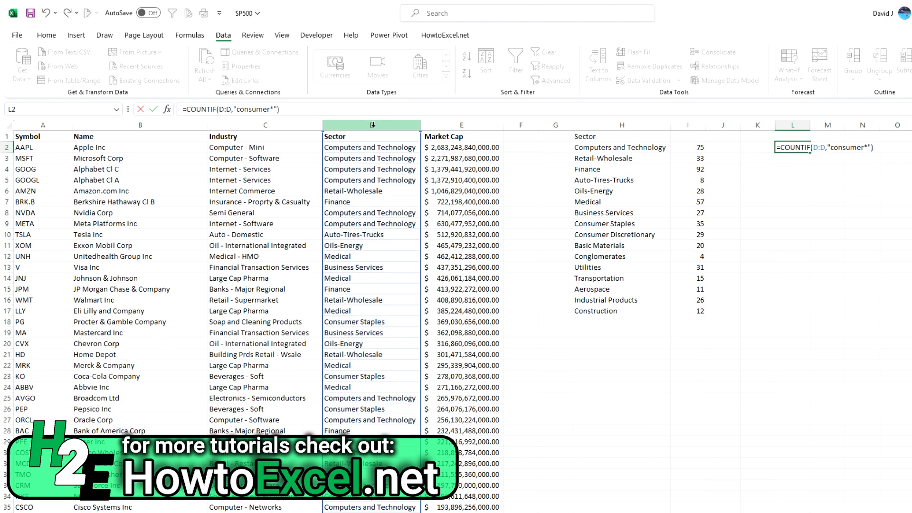
{"action": "key", "text": "ctrl+Return"}
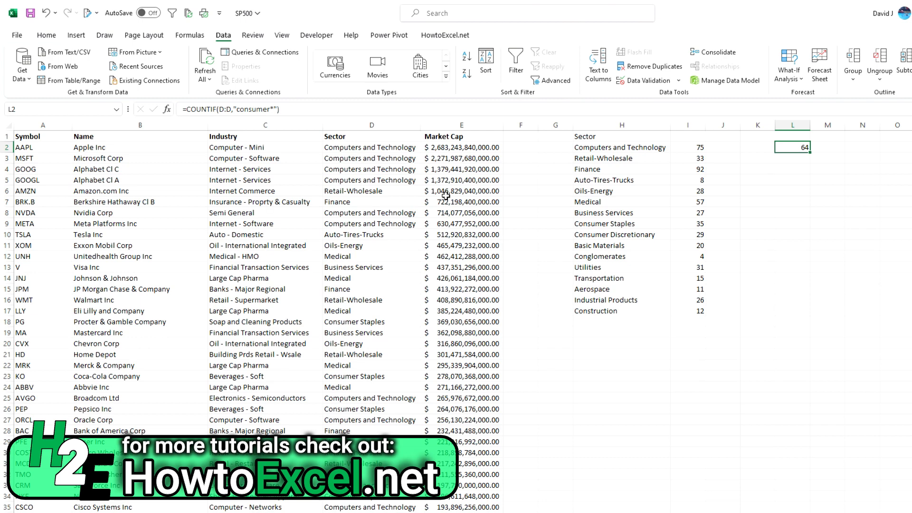
- Select the Consumer Staples and Consumer Discretionary counts in I9:I10 for comparison with the wildcard count
{"action": "left_click", "coordinate": [700, 224]}
{"action": "left_click_drag", "start_coordinate": [700, 225], "coordinate": [700, 235]}
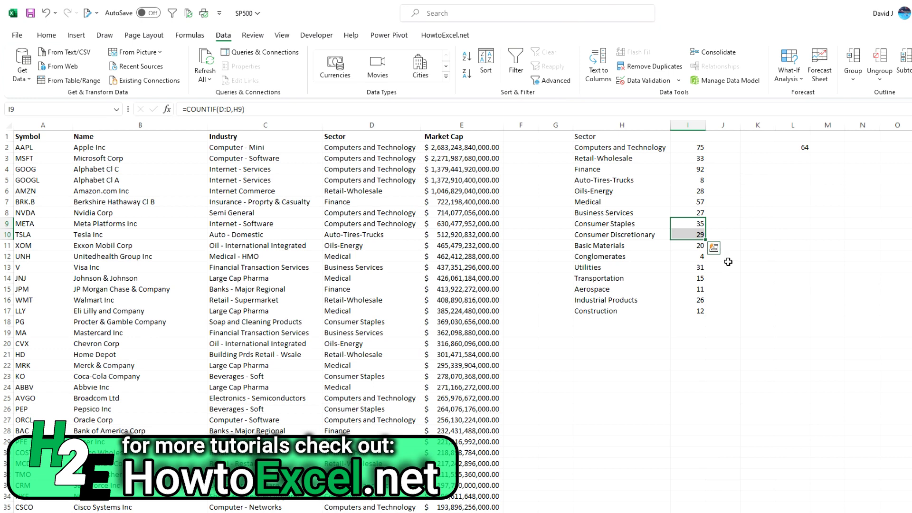
- Change the criterion in the L2 COUNTIF formula to "*Staples" to count sectors ending with that word
{"action": "left_click", "coordinate": [793, 145]}
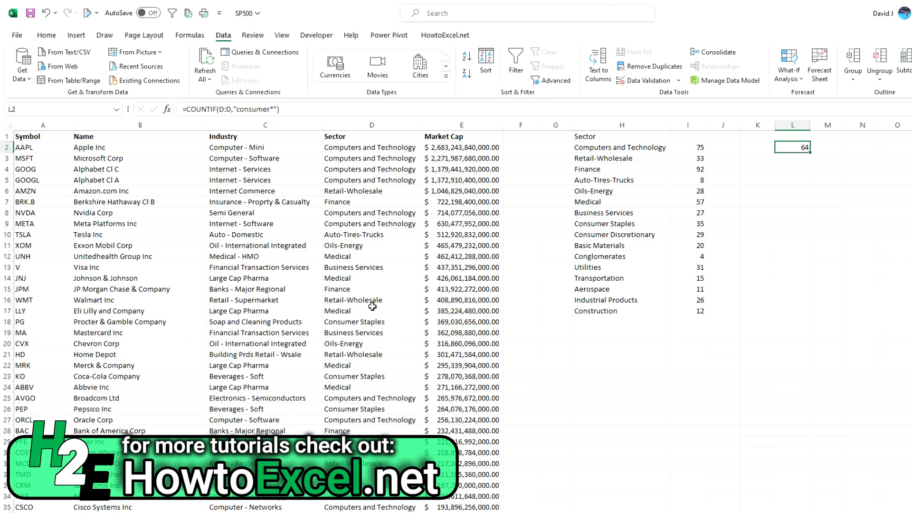
{"action": "left_click", "coordinate": [273, 110]}
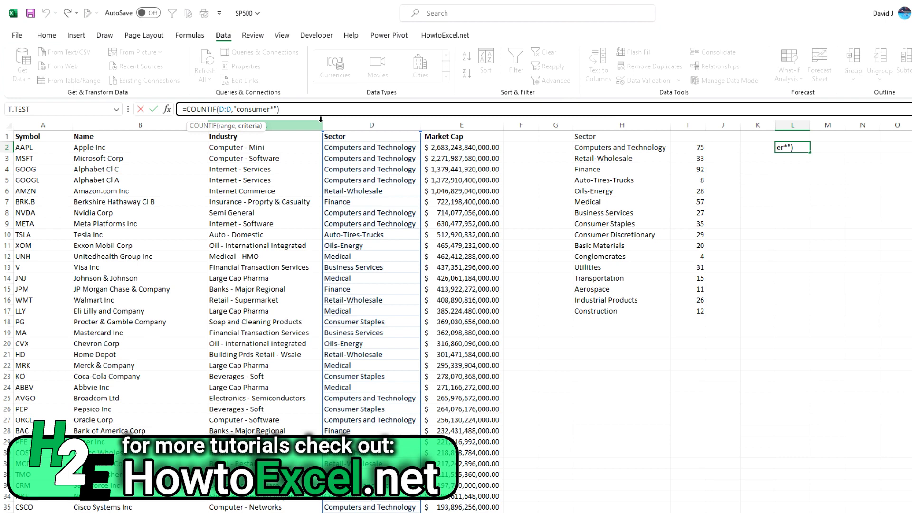
{"action": "key", "text": "BackSpace"}
{"action": "key", "text": "BackSpace"}
{"action": "key", "text": "BackSpace"}
{"action": "key", "text": "BackSpace"}
{"action": "key", "text": "BackSpace"}
{"action": "key", "text": "BackSpace"}
{"action": "key", "text": "BackSpace"}
{"action": "key", "text": "BackSpace"}
{"action": "key", "text": "Right"}
{"action": "type", "text": "Staples"}
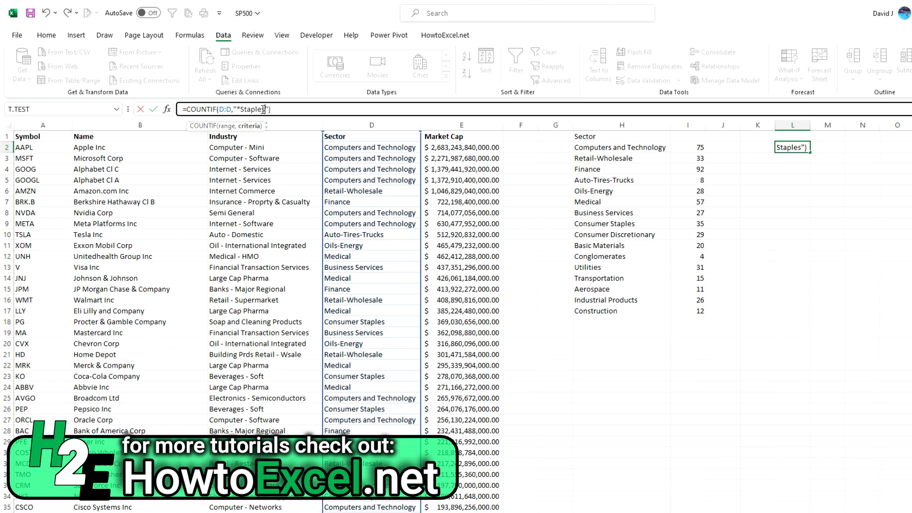
{"action": "key", "text": "ctrl+Return"}
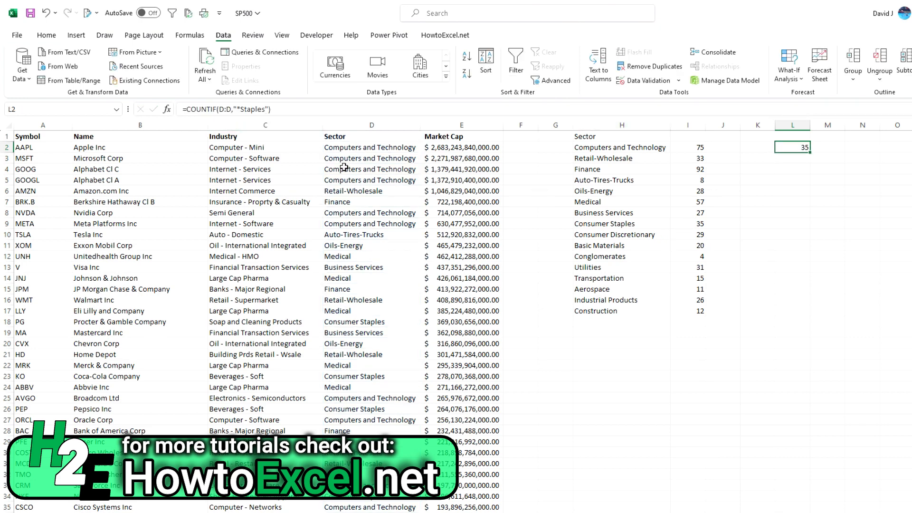
- Add a trailing wildcard to the L2 criterion, making it "*Staples*", to count sectors containing the word anywhere
{"action": "left_click", "coordinate": [281, 109]}
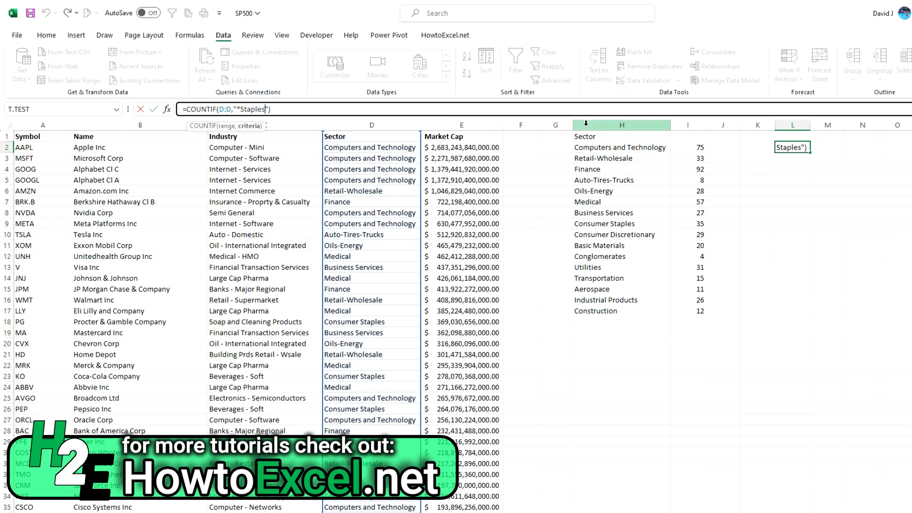
{"action": "type", "text": "*"}
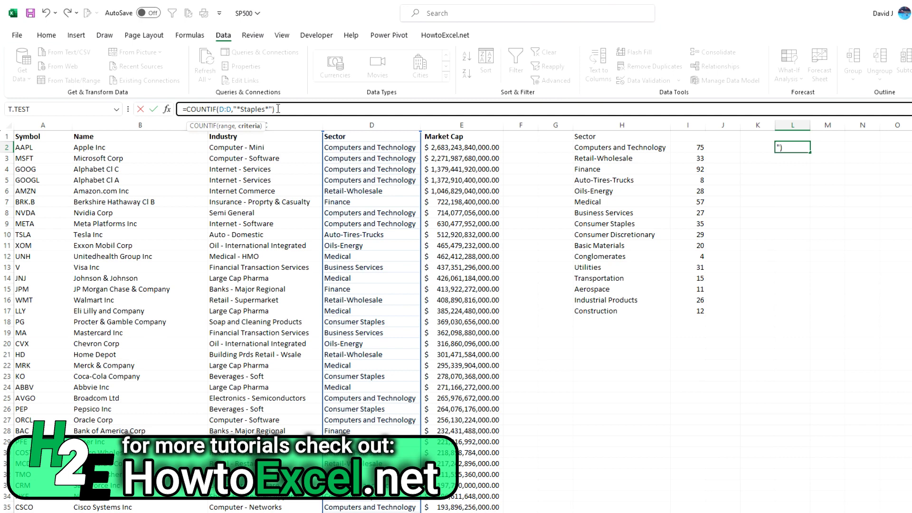
{"action": "left_click_drag", "start_coordinate": [265, 109], "coordinate": [273, 109]}
{"action": "left_click_drag", "start_coordinate": [237, 109], "coordinate": [242, 109]}
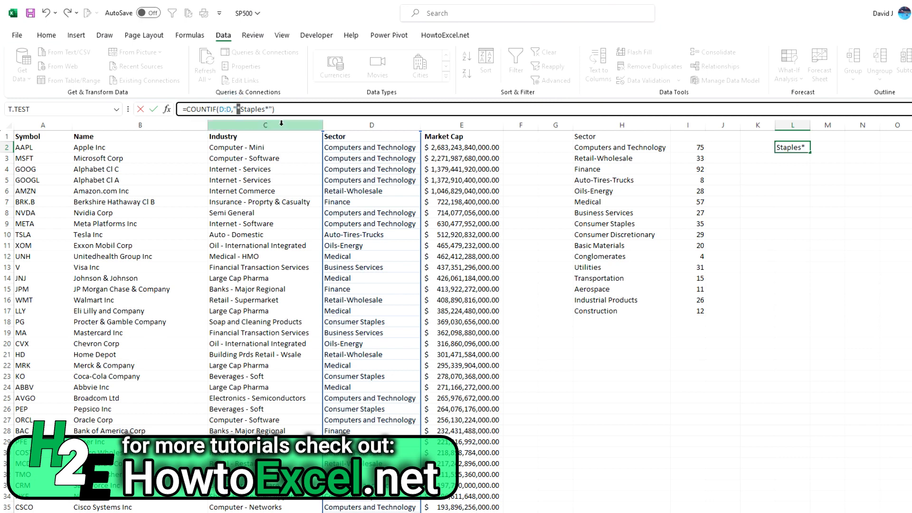
{"action": "key", "text": "Return"}
{"action": "key", "text": "Up"}
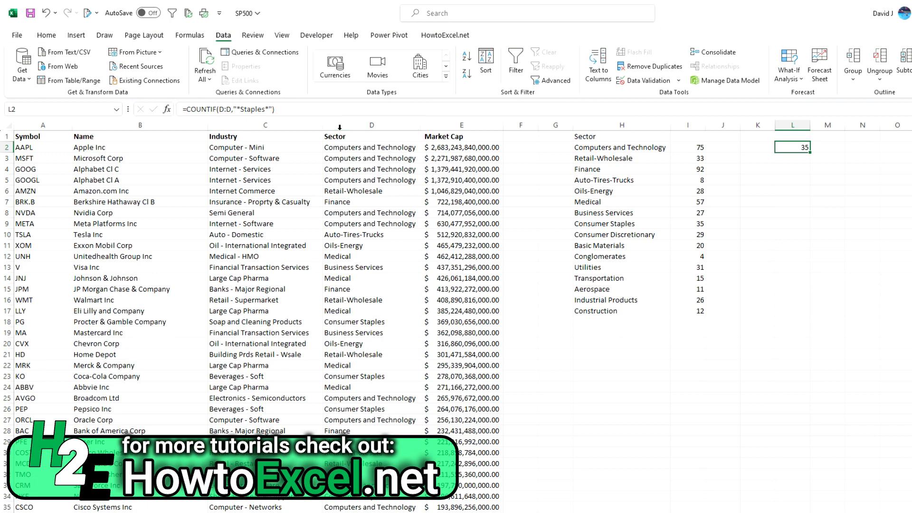
- Change the L2 criterion to "*Tech*" to count all sectors containing "Tech"
{"action": "left_click", "coordinate": [266, 109]}
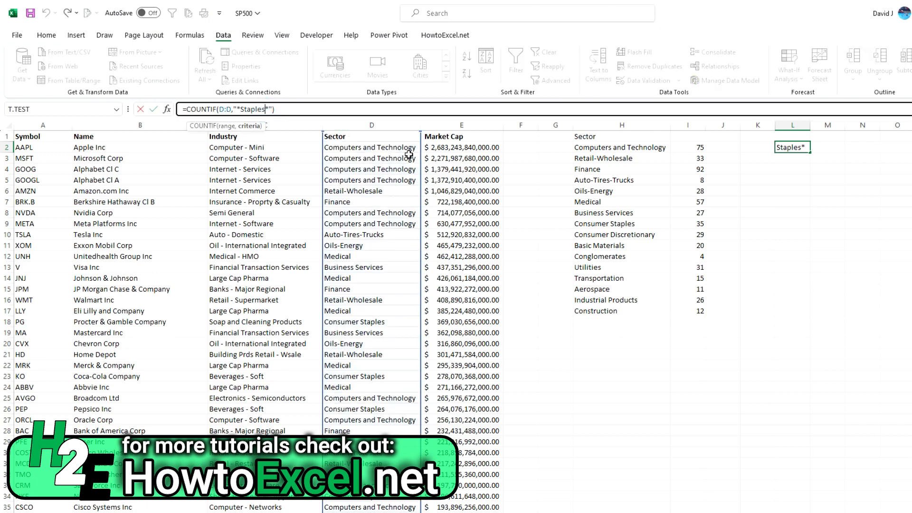
{"action": "key", "text": "BackSpace"}
{"action": "key", "text": "BackSpace"}
{"action": "key", "text": "BackSpace"}
{"action": "key", "text": "BackSpace"}
{"action": "key", "text": "BackSpace"}
{"action": "key", "text": "BackSpace"}
{"action": "key", "text": "BackSpace"}
{"action": "type", "text": "Tech"}
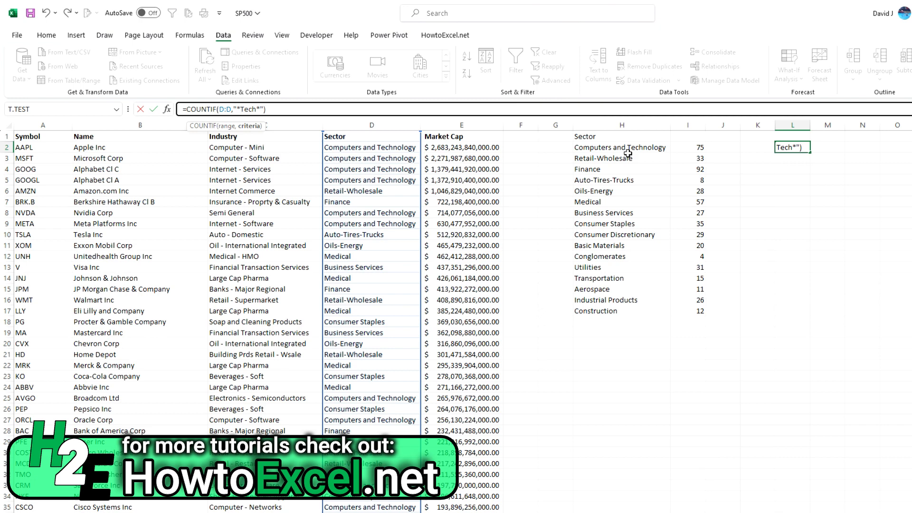
{"action": "key", "text": "Return"}
{"action": "key", "text": "Up"}
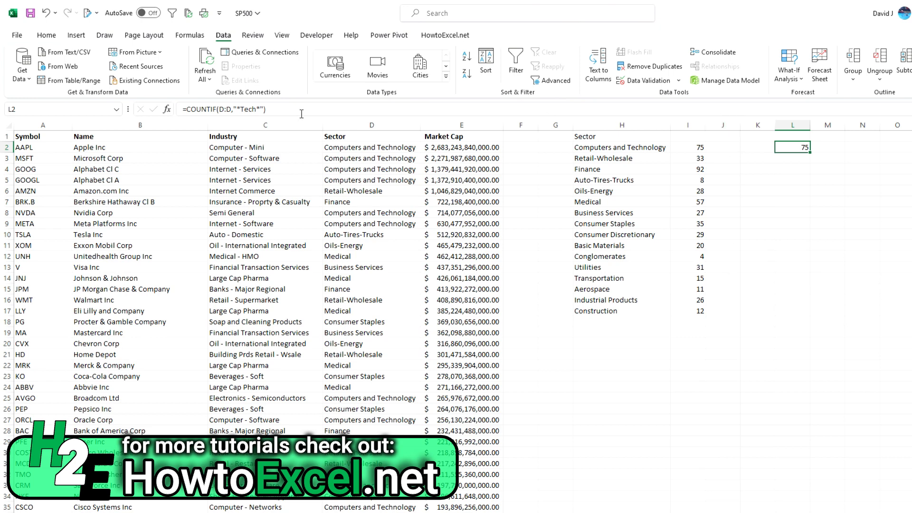
- Change the L2 criterion to "*s*" to count every sector containing the letter s
{"action": "left_click", "coordinate": [256, 107]}
{"action": "key", "text": "BackSpace"}
{"action": "key", "text": "BackSpace"}
{"action": "key", "text": "BackSpace"}
{"action": "key", "text": "BackSpace"}
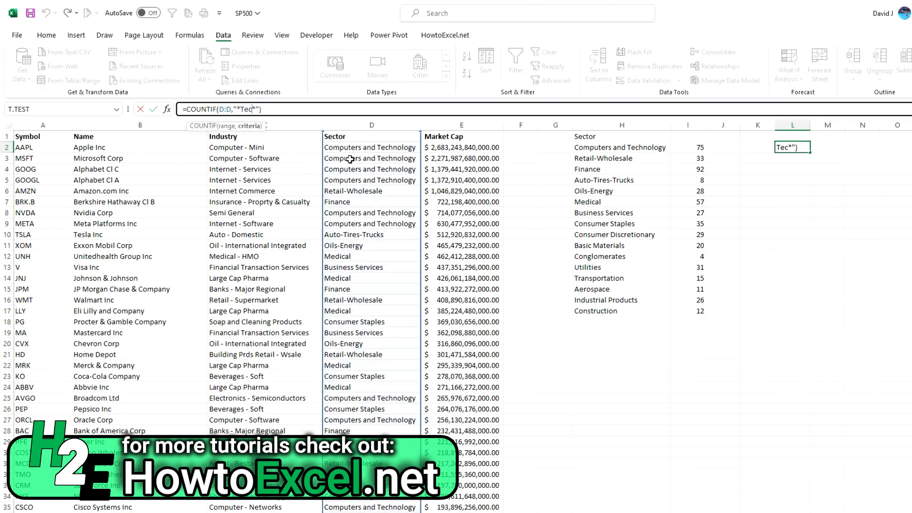
{"action": "type", "text": "s"}
{"action": "key", "text": "ctrl+Return"}
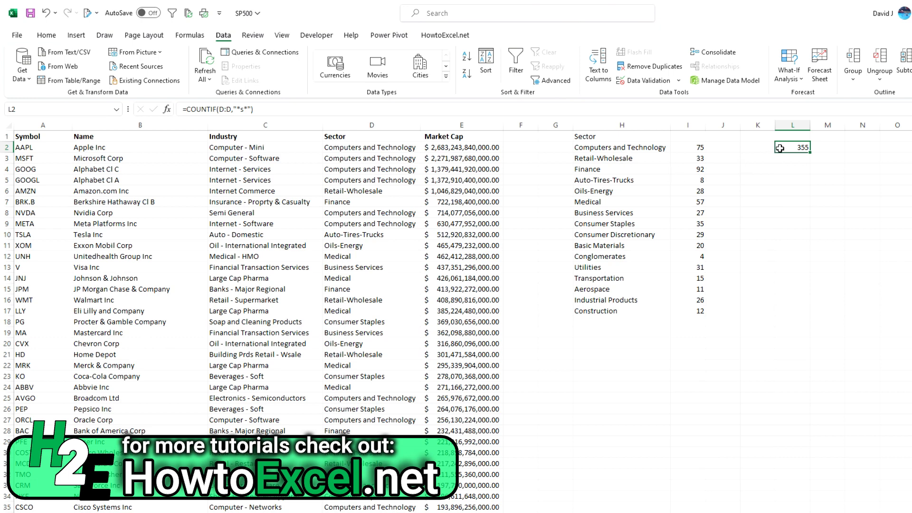
- Change the L2 criterion to "C*" to count all sectors beginning with C
{"action": "left_click", "coordinate": [242, 109]}
{"action": "key", "text": "BackSpace"}
{"action": "key", "text": "BackSpace"}
{"action": "type", "text": "C"}
{"action": "key", "text": "ctrl+Return"}
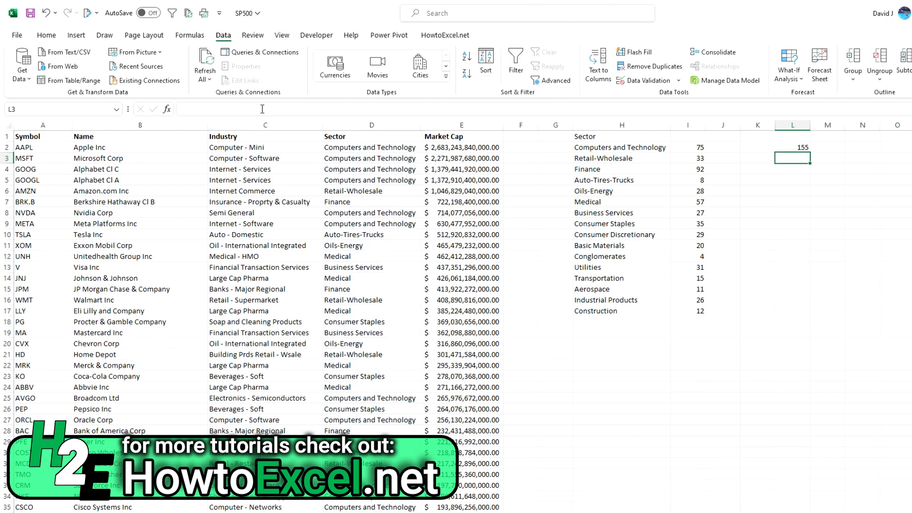
- Select the counts in I2, I9, I10, I12 and I17 together to compare them with the wildcard count in L2
{"action": "left_click", "coordinate": [694, 147]}
{"action": "left_click", "coordinate": [696, 224], "text": "ctrl"}
{"action": "left_click", "coordinate": [696, 235], "text": "ctrl"}
{"action": "left_click", "coordinate": [693, 257], "text": "ctrl"}
{"action": "left_click", "coordinate": [692, 314], "text": "ctrl"}
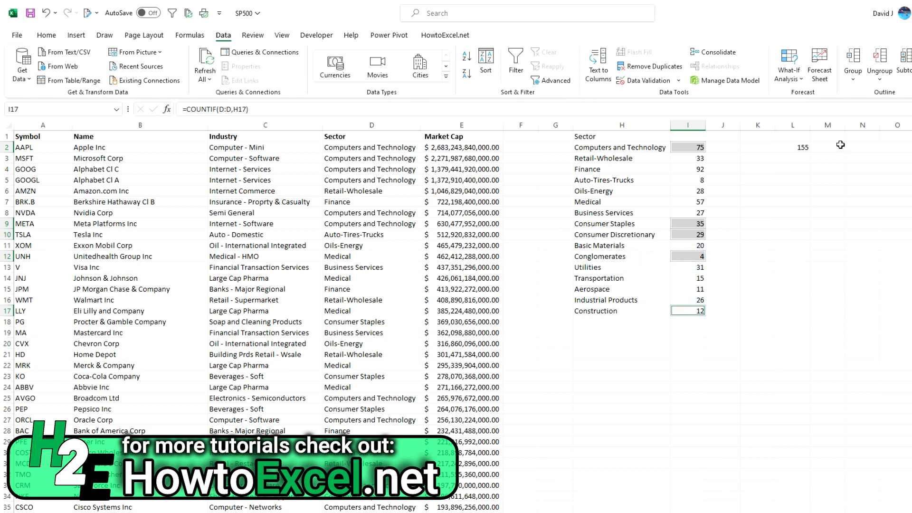
{"action": "left_click", "coordinate": [802, 147]}
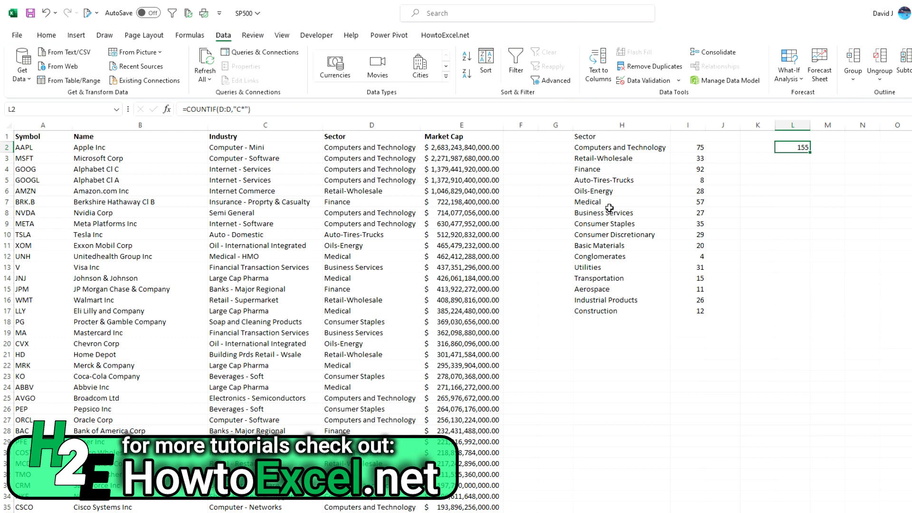
- Enter Computers in K2 and autofit the width of column K
{"action": "left_click", "coordinate": [755, 147]}
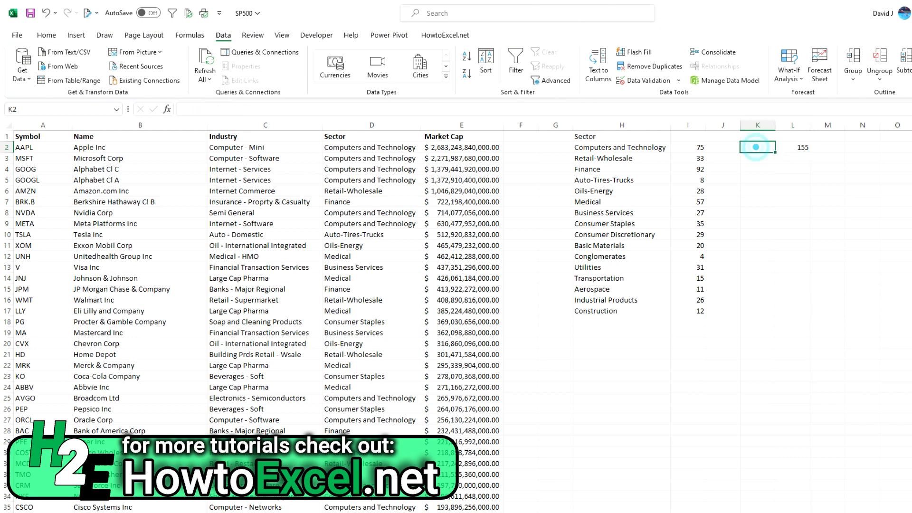
{"action": "type", "text": "Computers"}
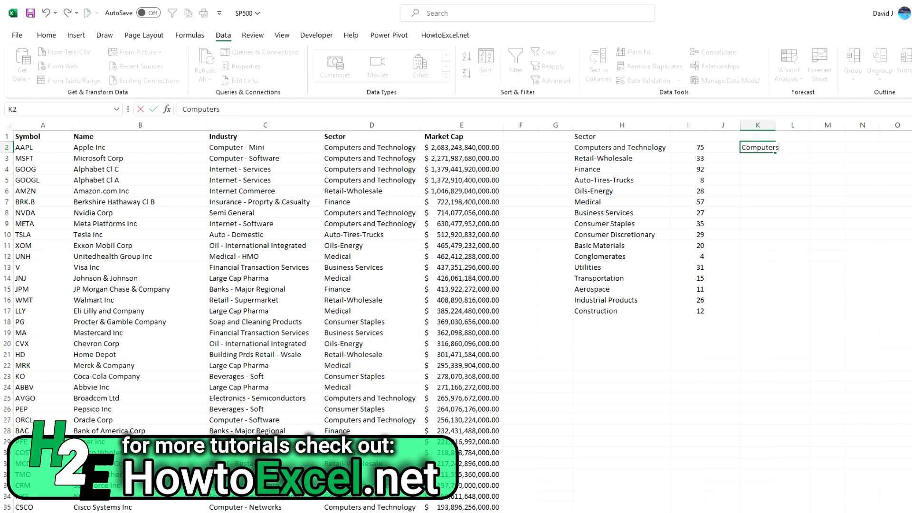
{"action": "key", "text": "Return"}
{"action": "double_click", "coordinate": [775, 125]}
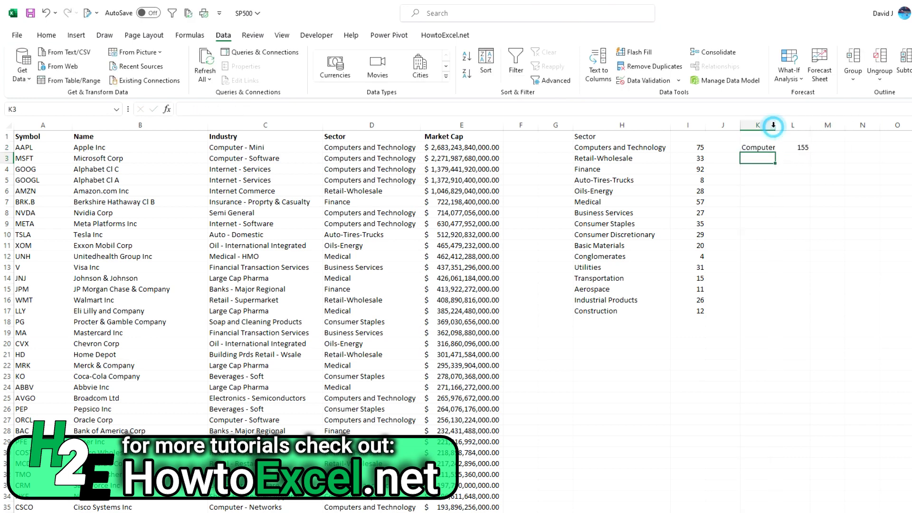
- Replace the L2 criterion with K2&"*" so the formula reads =COUNTIF(D:D,K2&"*")
{"action": "left_click", "coordinate": [812, 148]}
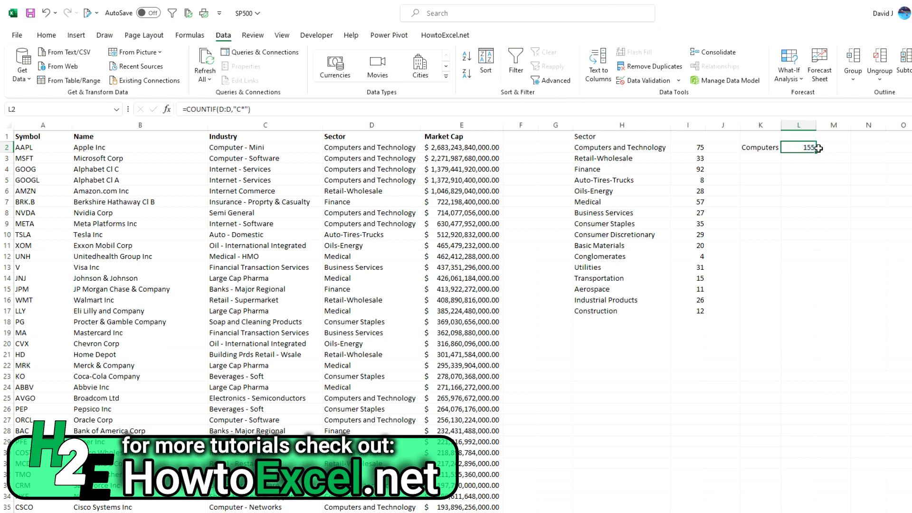
{"action": "left_click", "coordinate": [244, 110]}
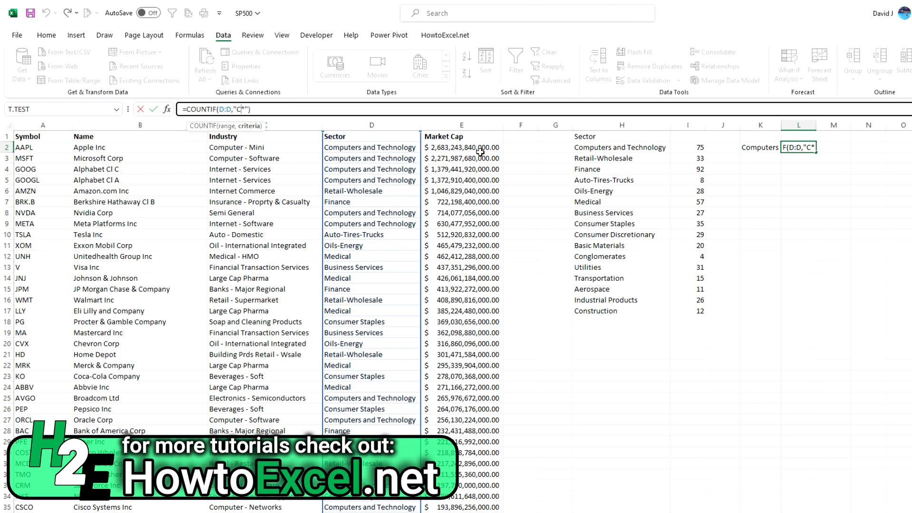
{"action": "key", "text": "BackSpace"}
{"action": "key", "text": "BackSpace"}
{"action": "key", "text": "BackSpace"}
{"action": "key", "text": "BackSpace"}
{"action": "left_click", "coordinate": [758, 147]}
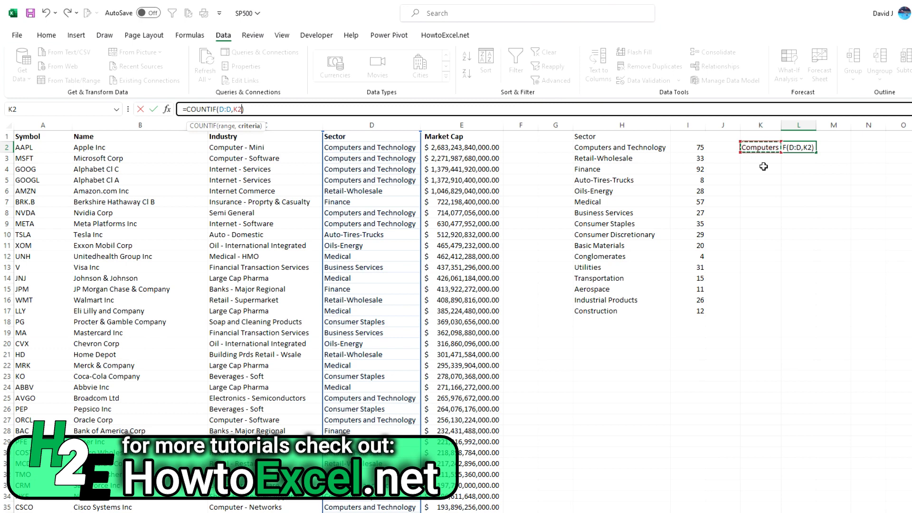
{"action": "type", "text": "&\"*\""}
{"action": "key", "text": "ctrl+Return"}
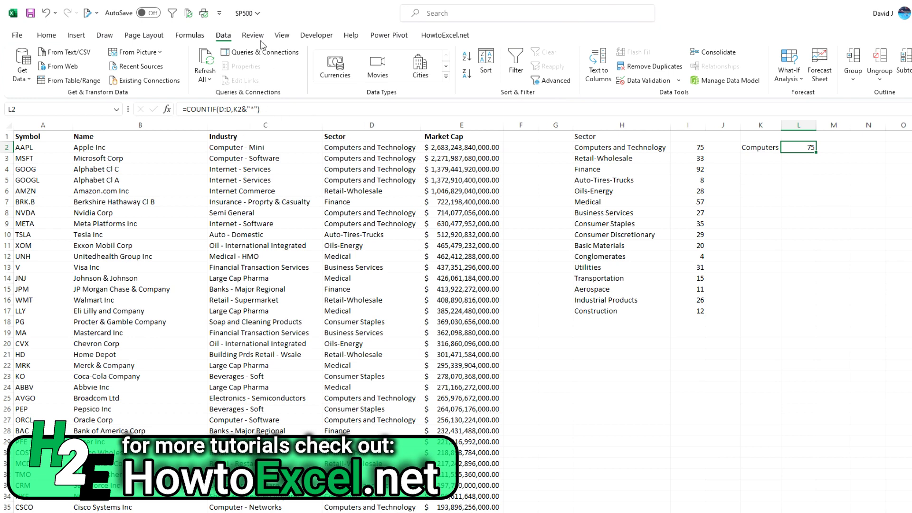
- Step through the L2 formula with Evaluate Formula to see how K2 and the asterisk combine, and close the evaluation
{"action": "left_click", "coordinate": [189, 35]}
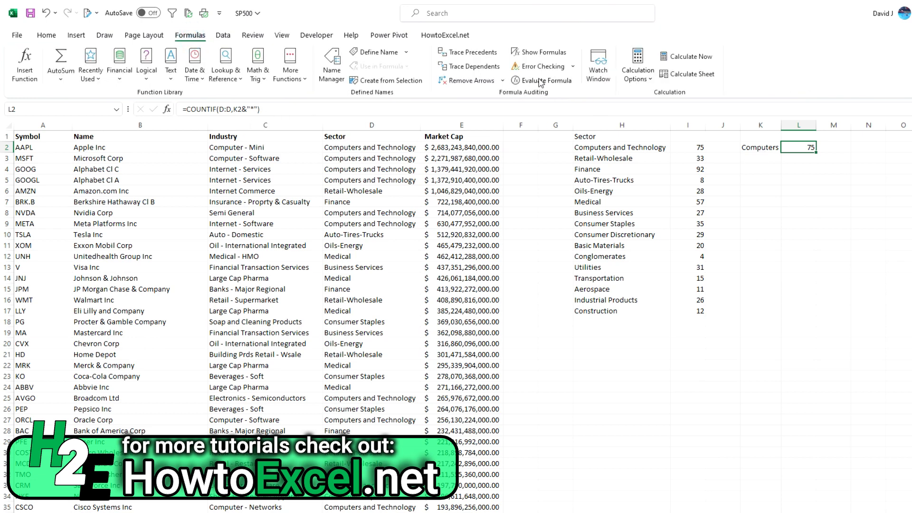
{"action": "left_click", "coordinate": [542, 81]}
{"action": "left_click", "coordinate": [314, 317]}
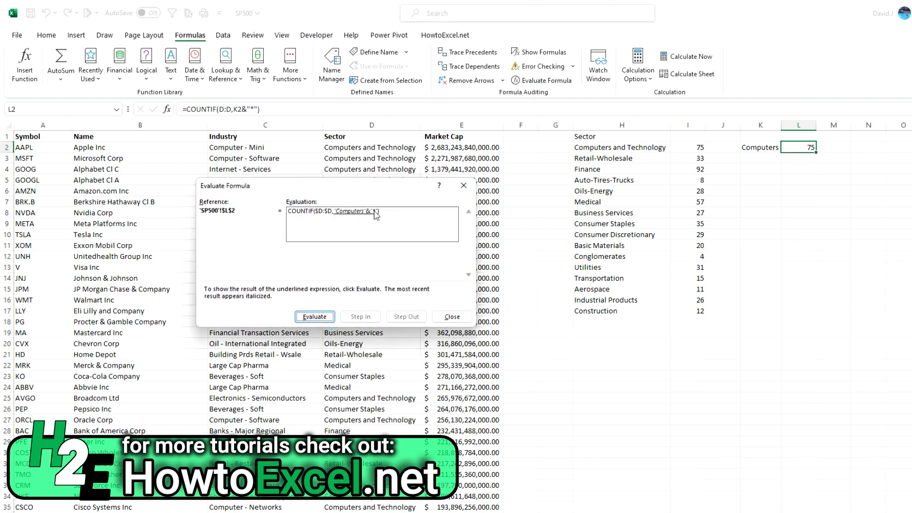
{"action": "left_click", "coordinate": [317, 314]}
{"action": "left_click", "coordinate": [451, 317]}
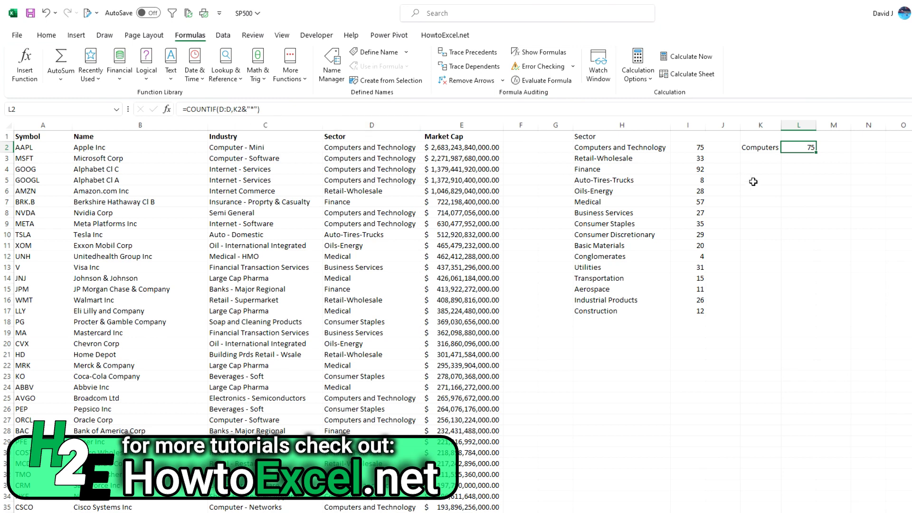
- Set the search text in K2 to C and select the COUNTIF formula in L2
{"action": "key", "text": "Down"}
{"action": "left_click", "coordinate": [765, 147]}
{"action": "type", "text": "C"}
{"action": "key", "text": "ctrl+Return"}
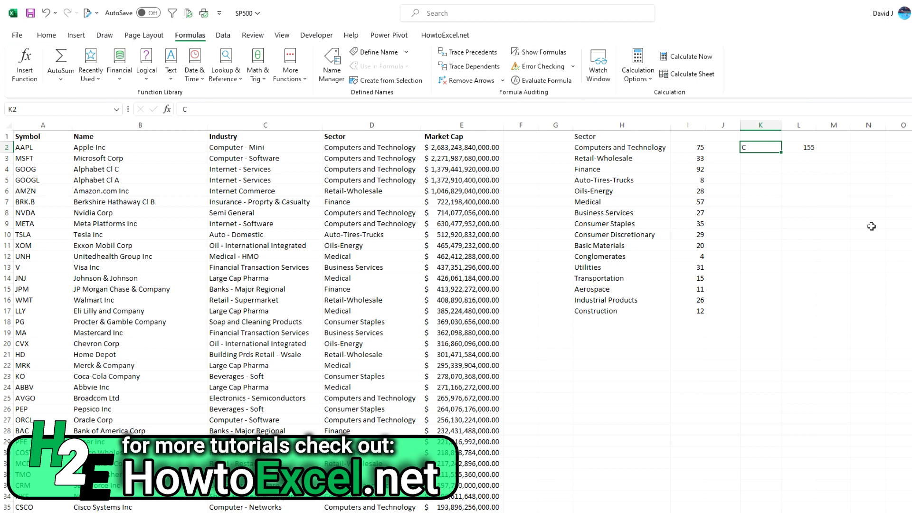
{"action": "left_click", "coordinate": [799, 147]}
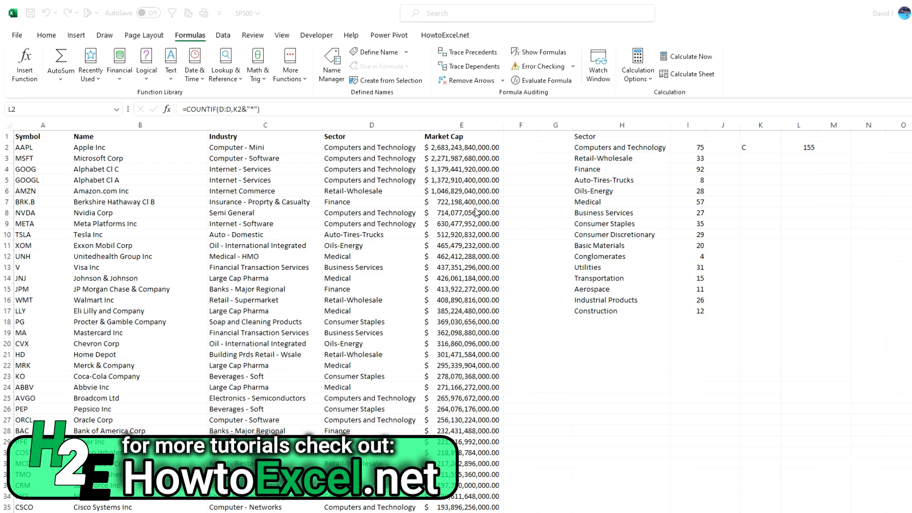
- Format the Market Cap values in column E to show no decimal places
{"action": "left_click", "coordinate": [470, 125]}
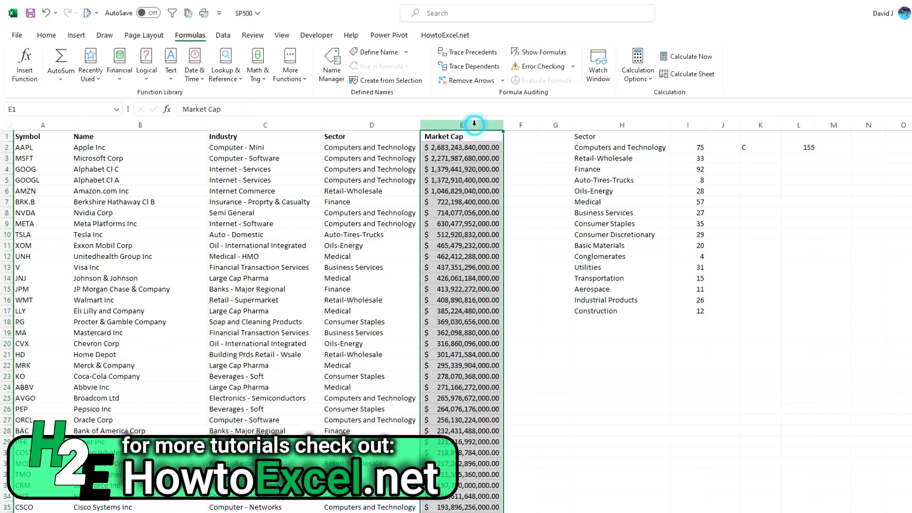
{"action": "left_click", "coordinate": [47, 35]}
{"action": "left_click", "coordinate": [464, 75]}
{"action": "left_click", "coordinate": [464, 77]}
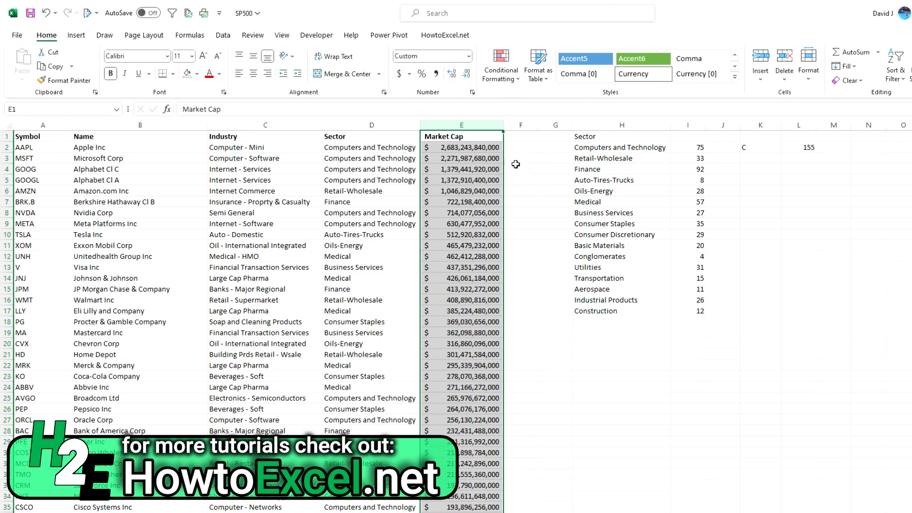
- Examine the Market Cap values down column E to about row 100, including E80, and return to the first value
{"action": "left_click", "coordinate": [473, 162]}
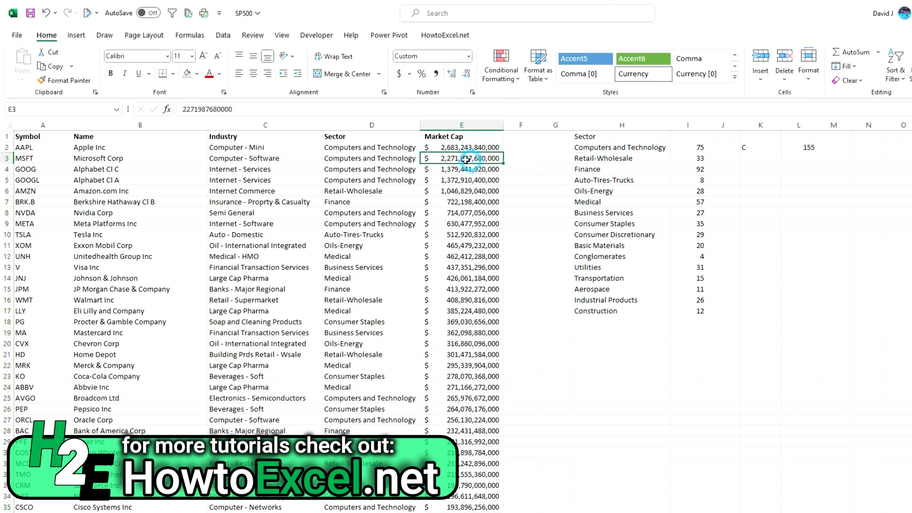
{"action": "left_click_drag", "start_coordinate": [455, 145], "coordinate": [468, 423]}
{"action": "scroll", "coordinate": [461, 335], "scroll_direction": "down", "scroll_amount": 5}
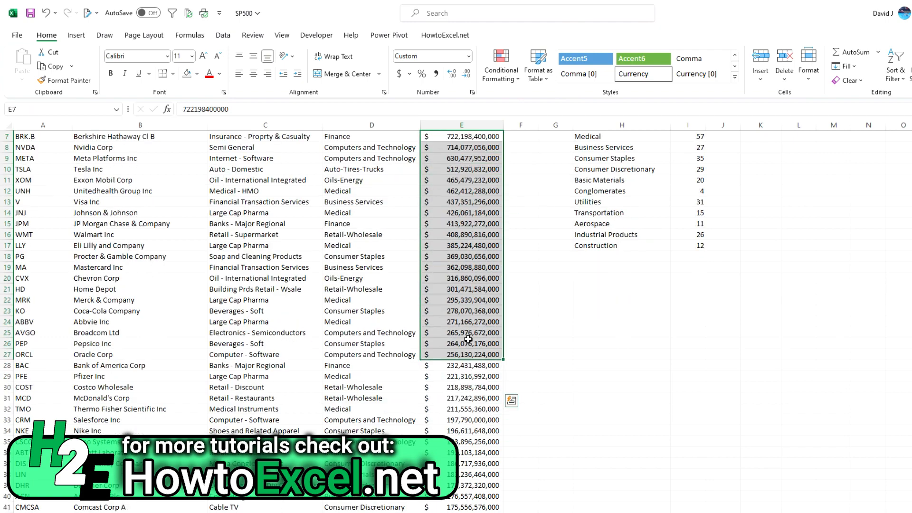
{"action": "scroll", "coordinate": [461, 335], "scroll_direction": "down", "scroll_amount": 17}
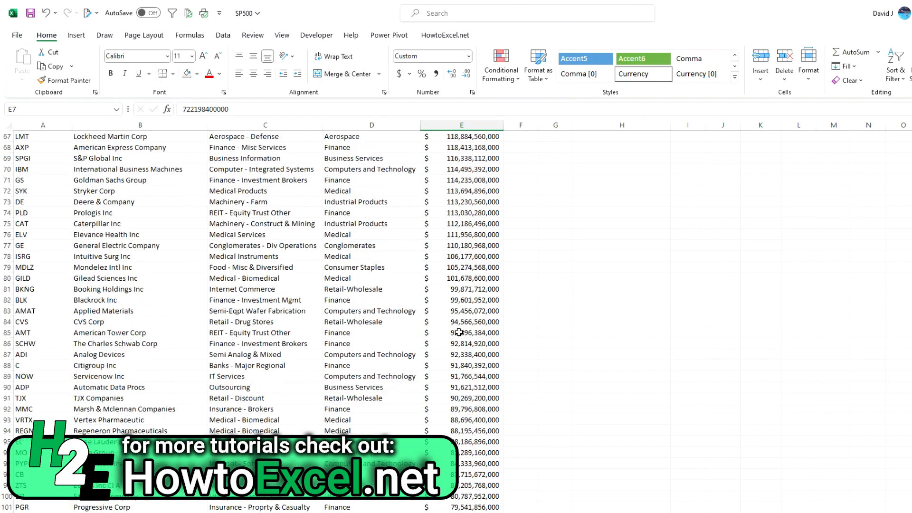
{"action": "left_click", "coordinate": [473, 279]}
{"action": "scroll", "coordinate": [470, 270], "scroll_direction": "up", "scroll_amount": 12}
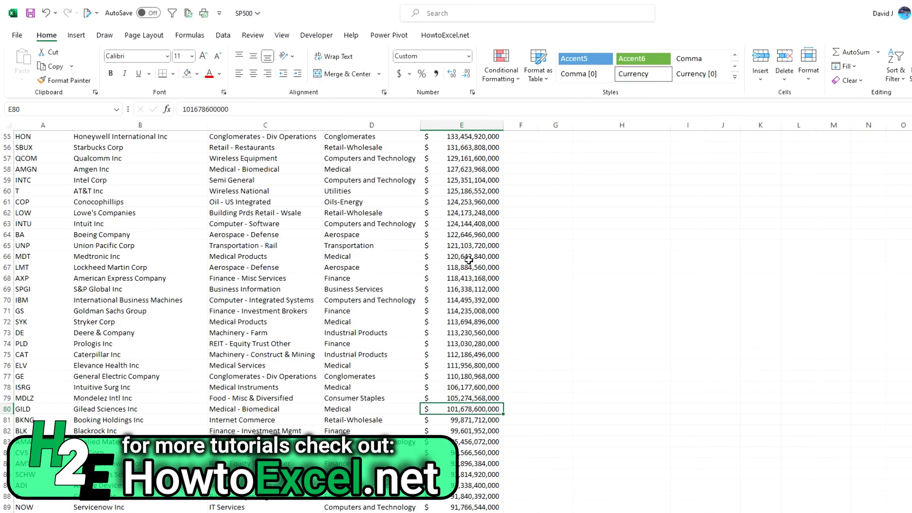
{"action": "scroll", "coordinate": [469, 259], "scroll_direction": "up", "scroll_amount": 10}
{"action": "left_click", "coordinate": [449, 147], "text": "shift"}
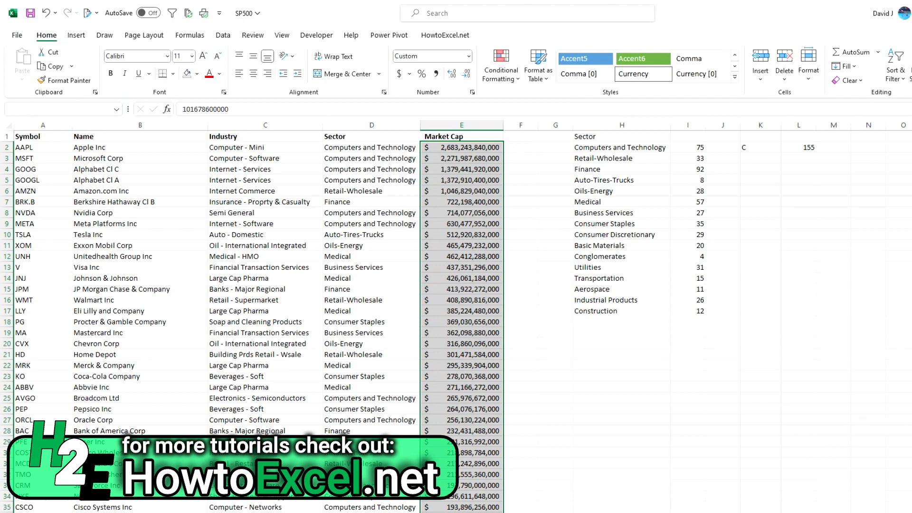
- Enter 100000000 in K4 and format it as dollar currency with no decimal places
{"action": "left_click", "coordinate": [767, 169]}
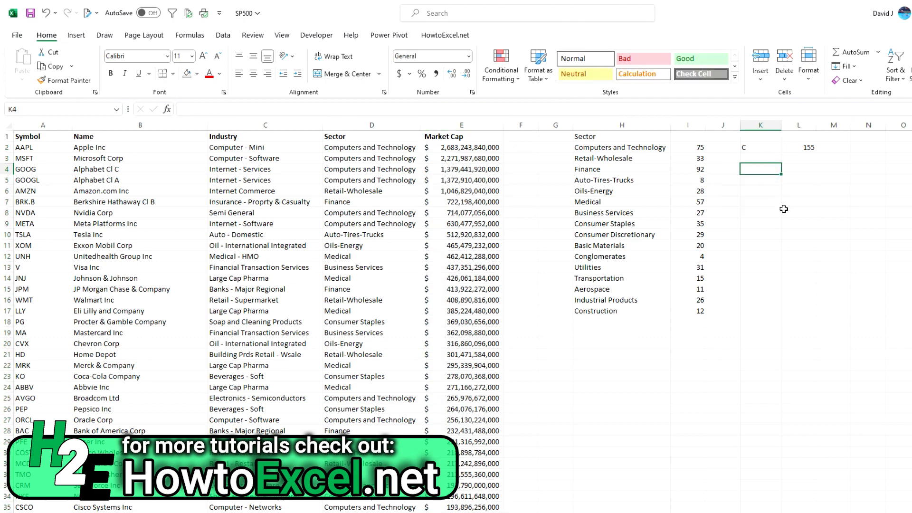
{"action": "type", "text": "10000000"}
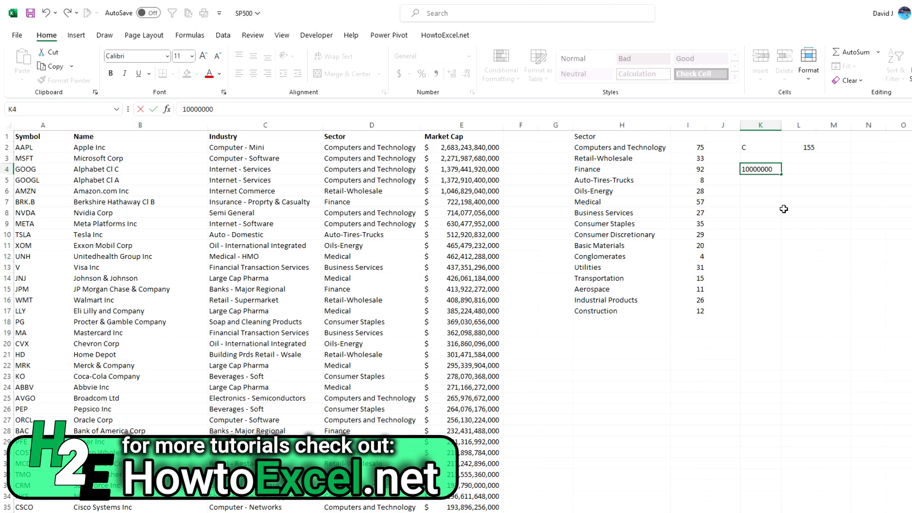
{"action": "type", "text": "0"}
{"action": "key", "text": "ctrl+Return"}
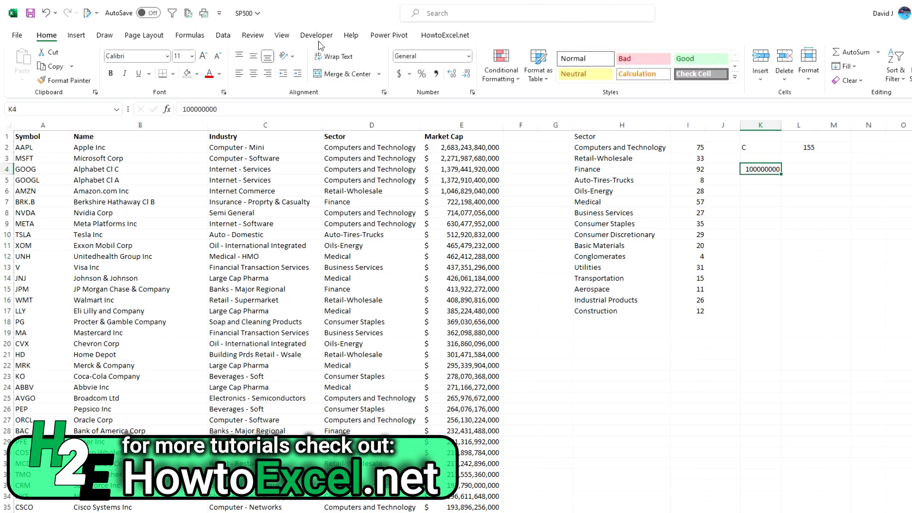
{"action": "left_click", "coordinate": [399, 74]}
{"action": "left_click", "coordinate": [467, 75]}
{"action": "left_click", "coordinate": [466, 74]}
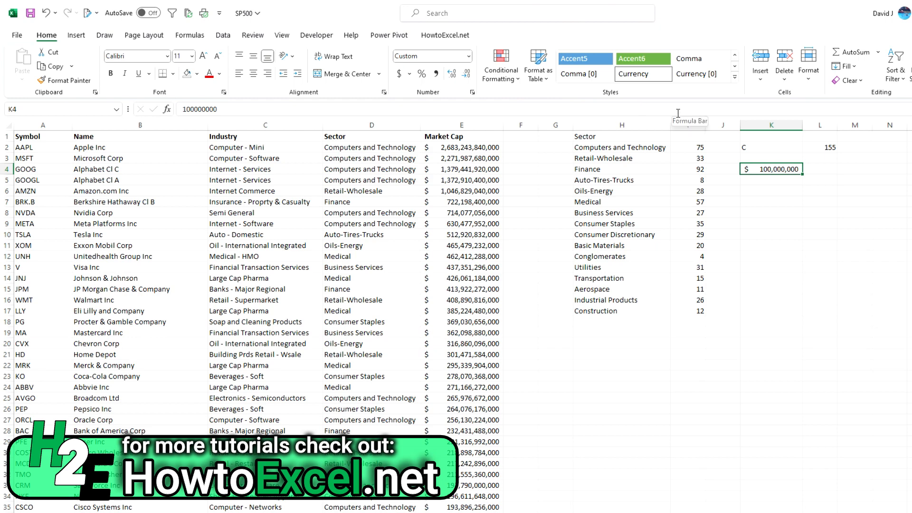
{"action": "left_click", "coordinate": [292, 114]}
{"action": "type", "text": "0000"}
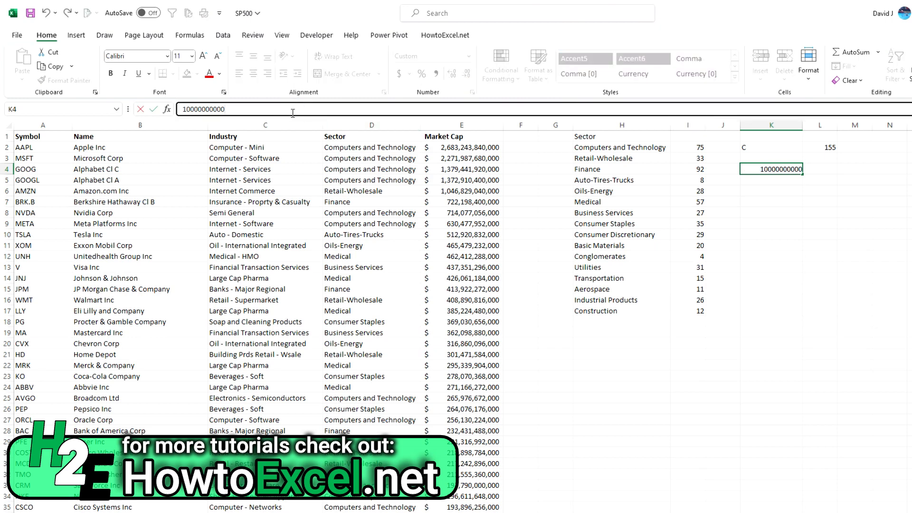
{"action": "key", "text": "Up"}
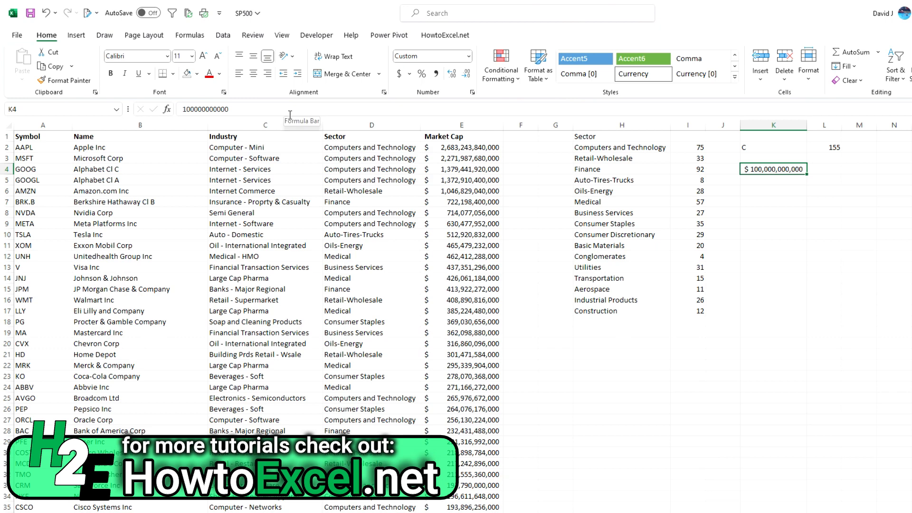
- Enter =COUNTIF(E:E,">="&K4) in L4 to count the market caps at or above the K4 threshold
{"action": "left_click", "coordinate": [810, 167]}
{"action": "type", "text": "=countif("}
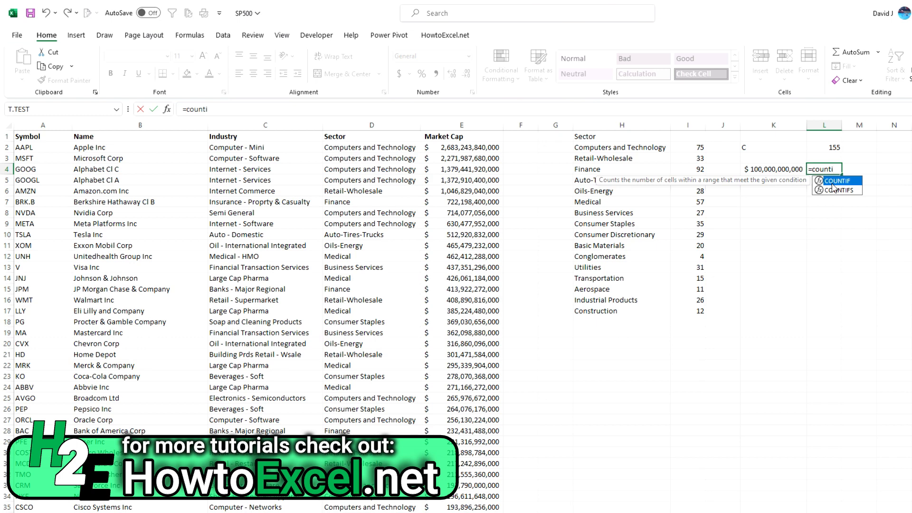
{"action": "left_click", "coordinate": [463, 125]}
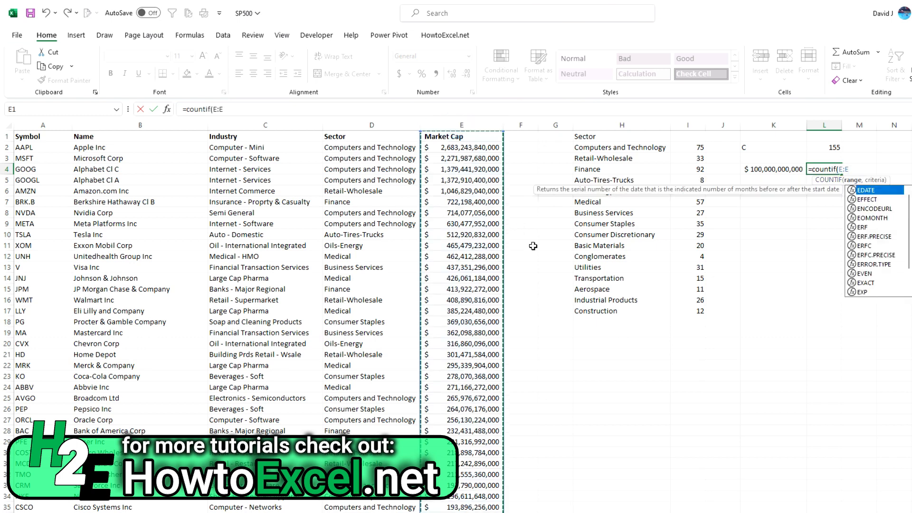
{"action": "type", "text": ","}
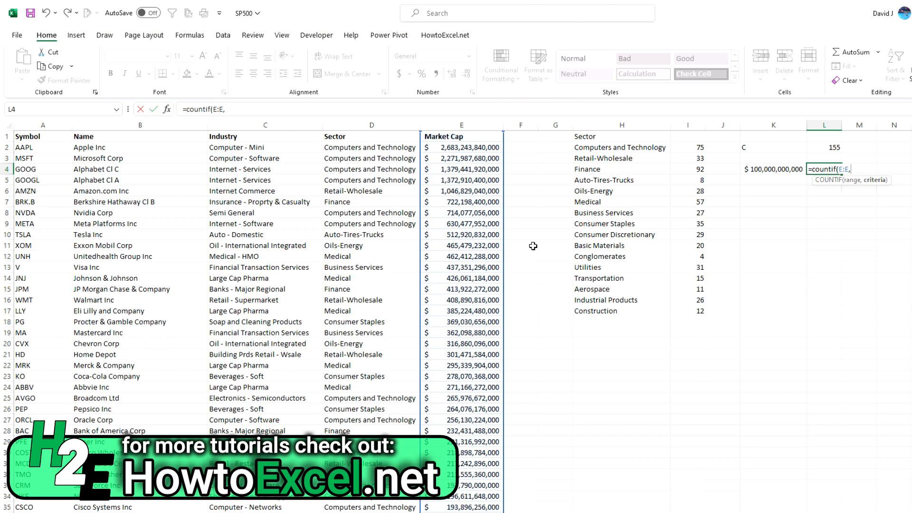
{"action": "type", "text": "\">=\"&"}
{"action": "left_click", "coordinate": [777, 169]}
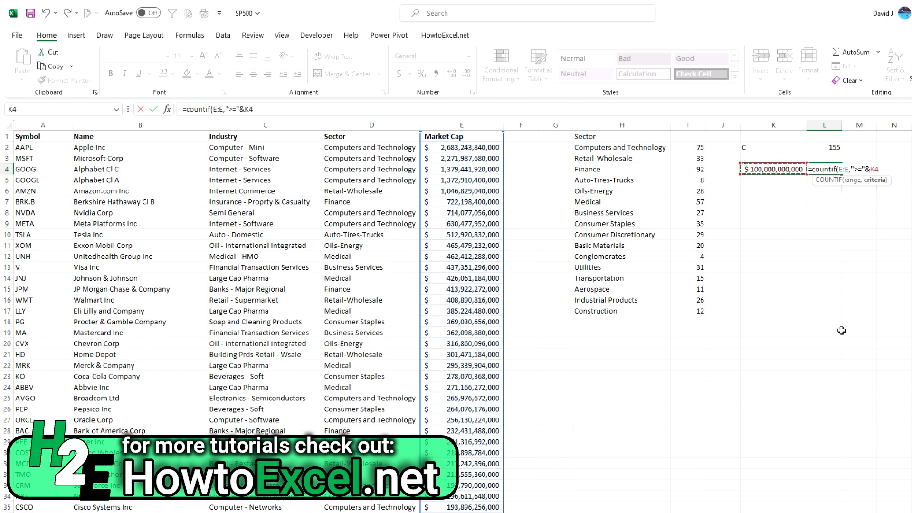
{"action": "type", "text": ")"}
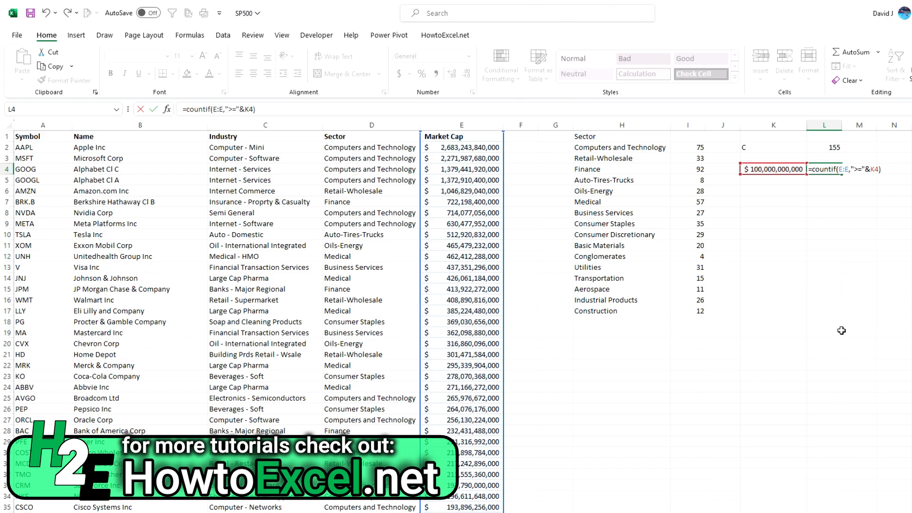
{"action": "key", "text": "Return"}
{"action": "key", "text": "Up"}
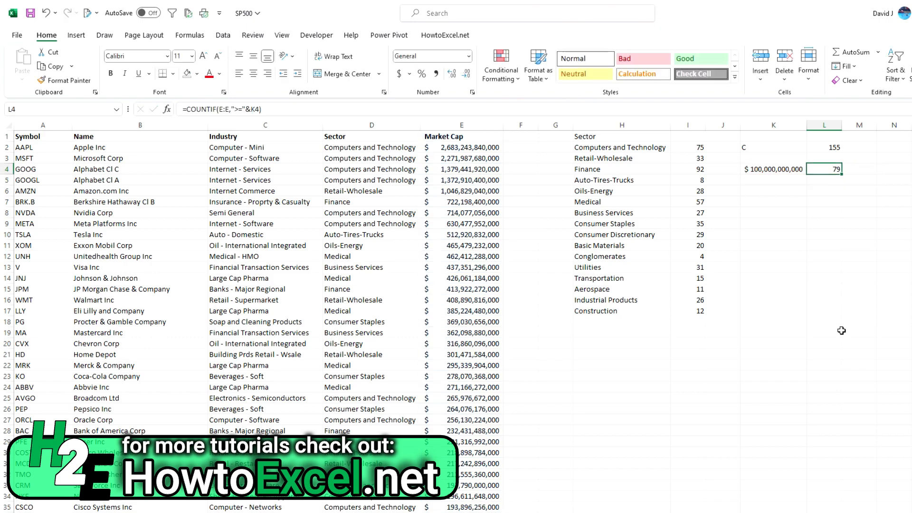
- Check the L4 count by selecting the Market Cap values from E2 to E80, and return to L4
{"action": "left_click", "coordinate": [481, 145]}
{"action": "scroll", "coordinate": [499, 412], "scroll_direction": "down", "scroll_amount": 17}
{"action": "scroll", "coordinate": [477, 416], "scroll_direction": "down", "scroll_amount": 1}
{"action": "left_click", "coordinate": [475, 409], "text": "shift"}
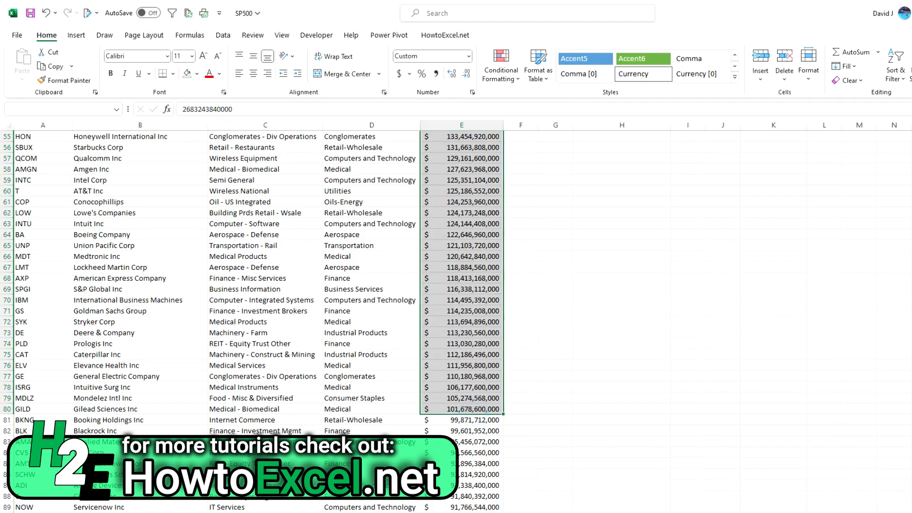
{"action": "scroll", "coordinate": [782, 284], "scroll_direction": "up", "scroll_amount": 18}
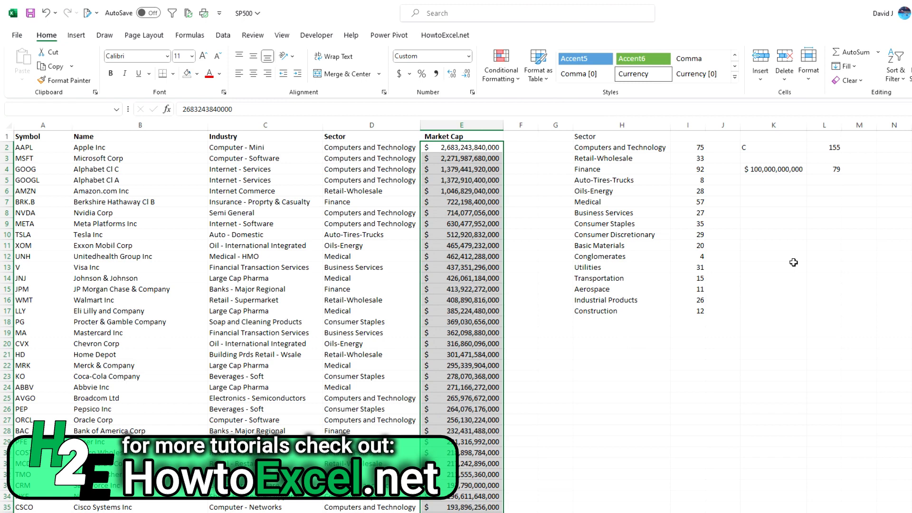
{"action": "left_click", "coordinate": [813, 170]}
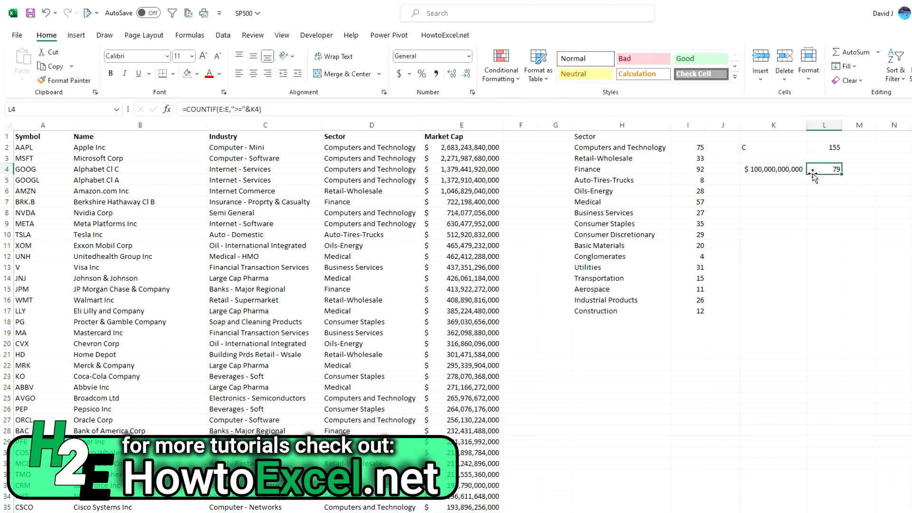
{"action": "left_click", "coordinate": [783, 170]}
{"action": "left_click", "coordinate": [185, 109]}
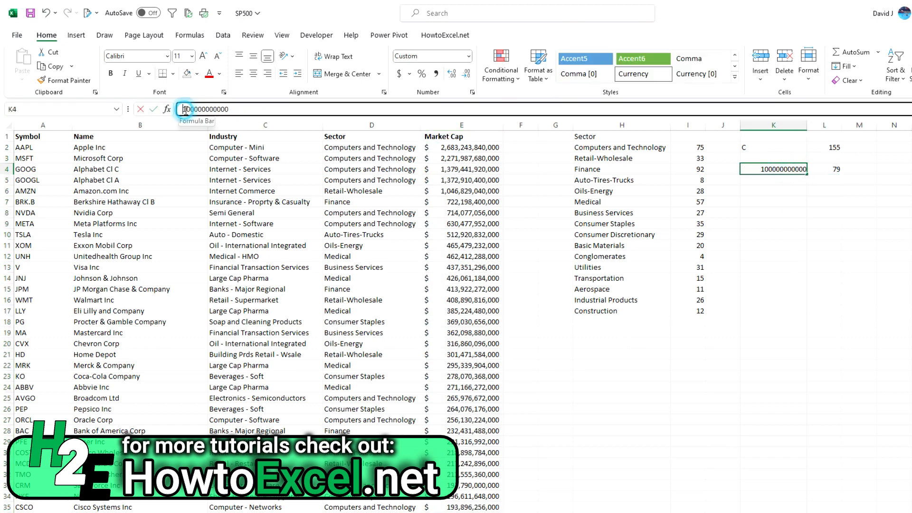
{"action": "key", "text": "Delete"}
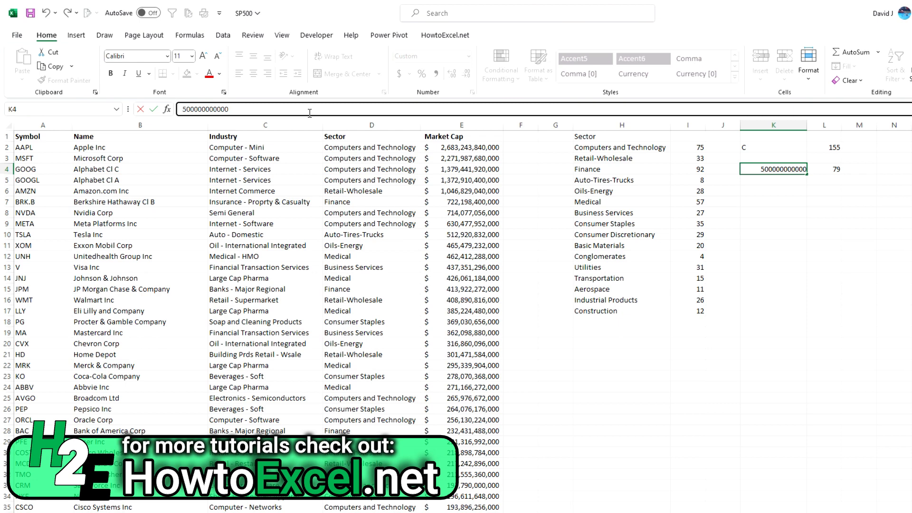
{"action": "type", "text": "5"}
{"action": "key", "text": "Return"}
{"action": "key", "text": "Up"}
{"action": "key", "text": "Right"}
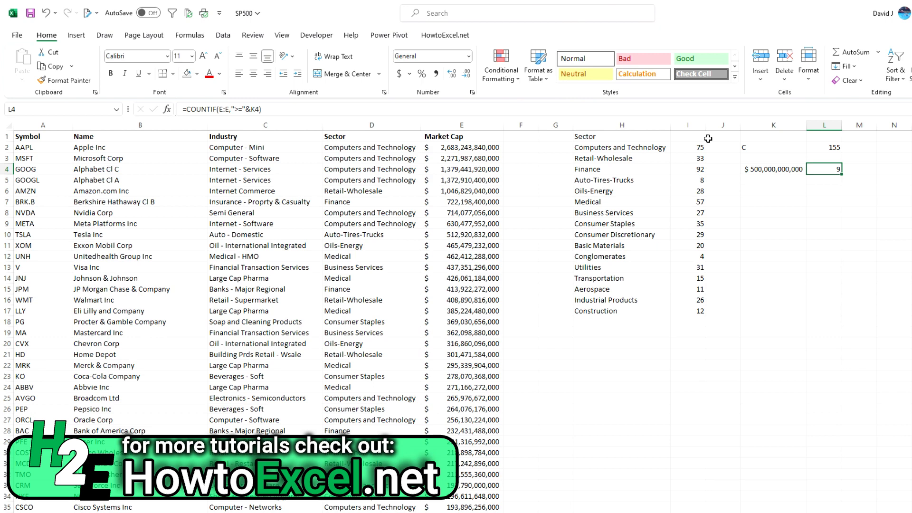
- Copy the threshold from K4 into K8 and K7
{"action": "key", "text": "Left"}
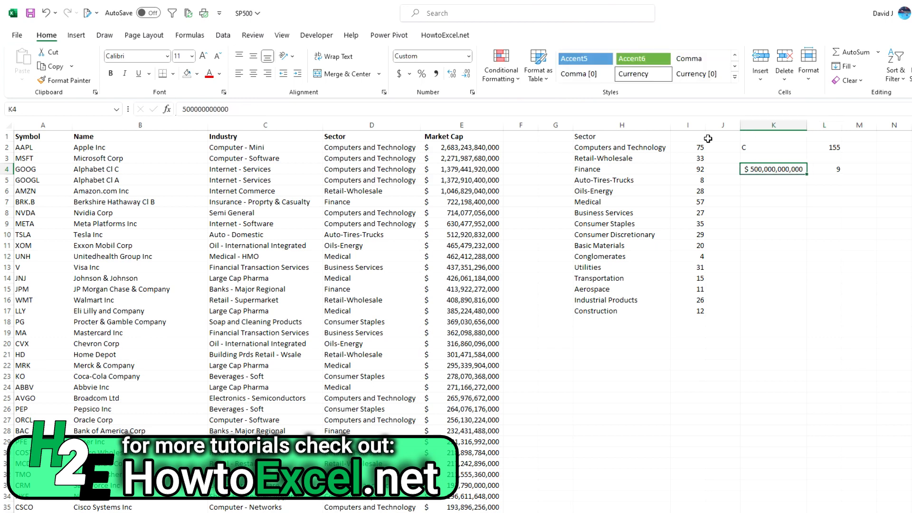
{"action": "key", "text": "ctrl+c"}
{"action": "key", "text": "Down"}
{"action": "key", "text": "Down"}
{"action": "key", "text": "Down"}
{"action": "key", "text": "Down"}
{"action": "key", "text": "ctrl+v"}
{"action": "key", "text": "Up"}
{"action": "key", "text": "ctrl+v"}
{"action": "left_click", "coordinate": [186, 109]}
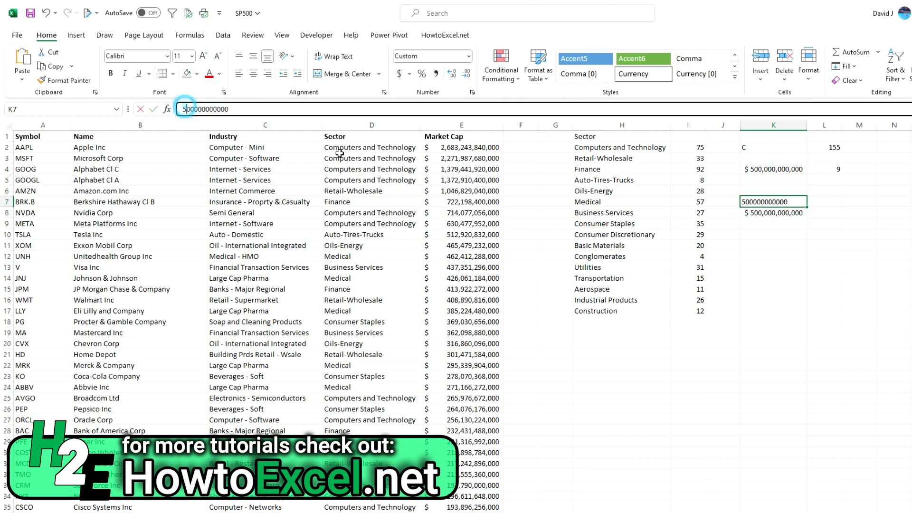
{"action": "key", "text": "BackSpace"}
{"action": "type", "text": "7"}
{"action": "key", "text": "Return"}
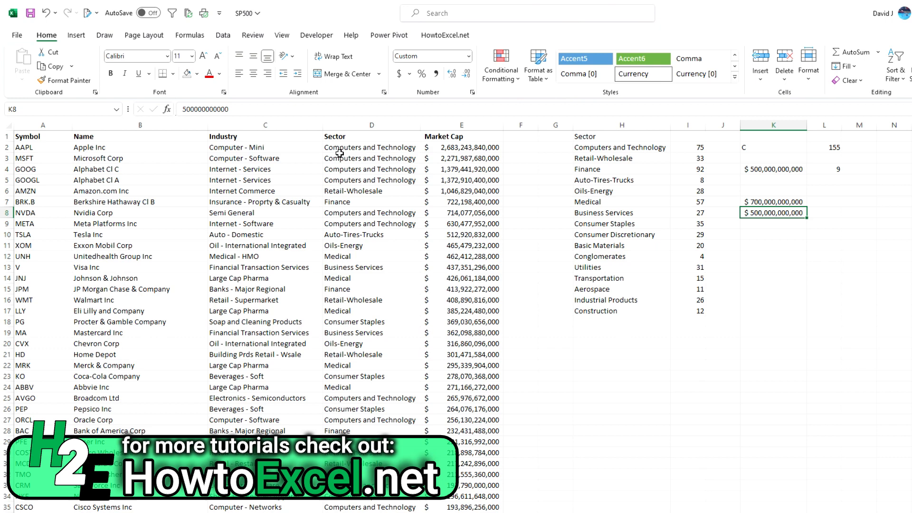
- Examine the Market Cap values in E9:E10 that lie between the limits in K8 and K7
{"action": "key", "text": "Right"}
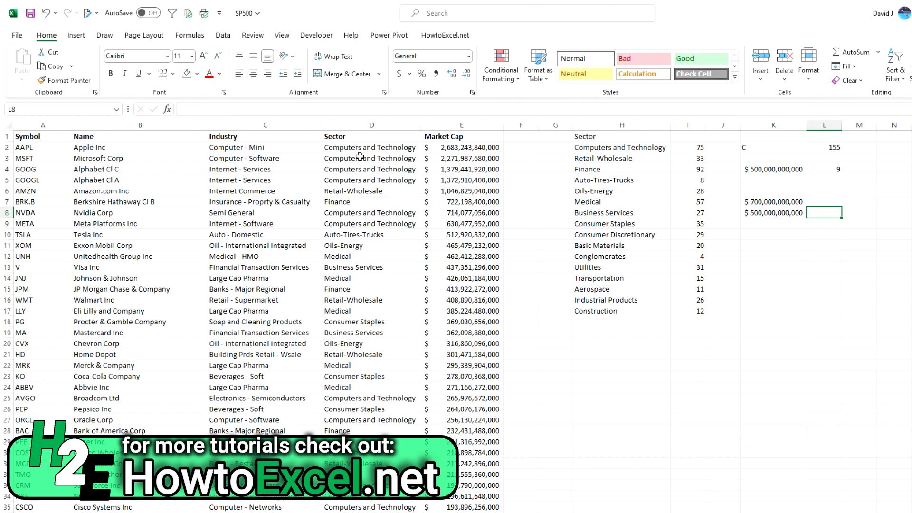
{"action": "left_click", "coordinate": [459, 233]}
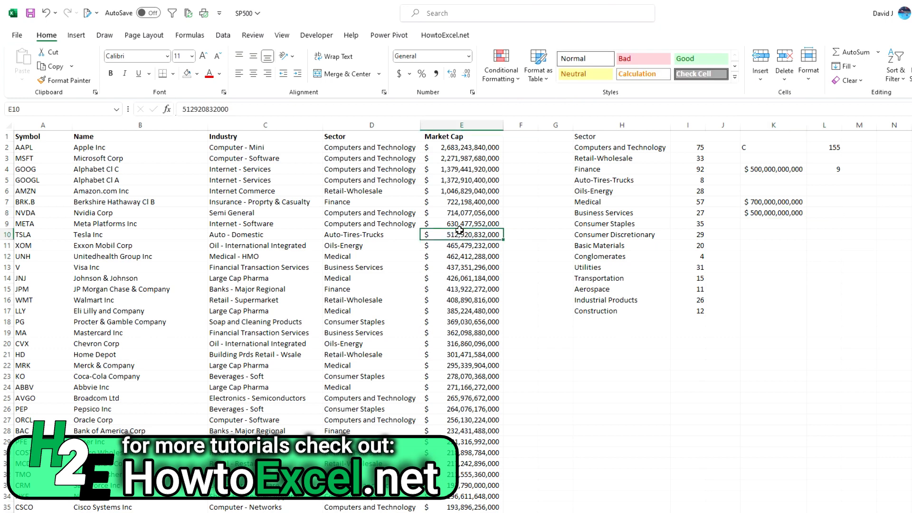
{"action": "left_click_drag", "start_coordinate": [460, 231], "coordinate": [458, 226]}
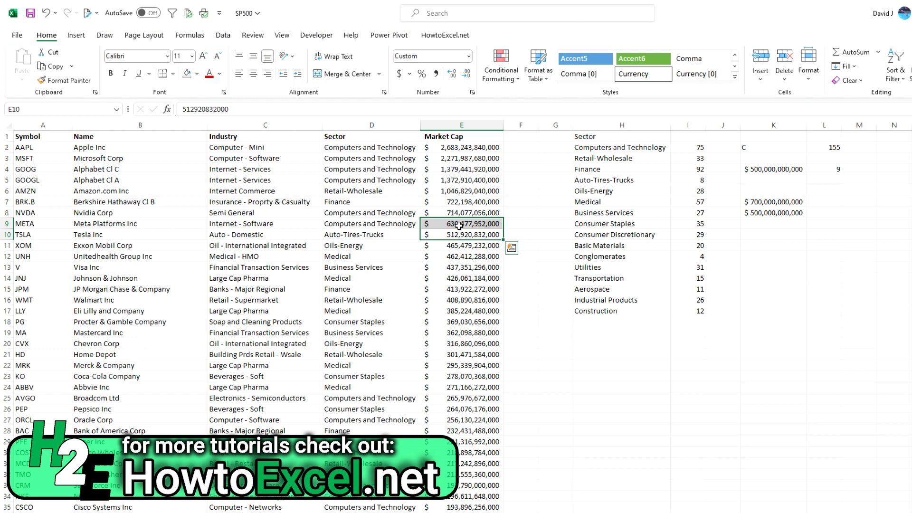
- Start a COUNTIFS formula in L7 whose first condition tests column E for values ">="&K8
{"action": "left_click", "coordinate": [826, 205]}
{"action": "type", "text": "=countifs"}
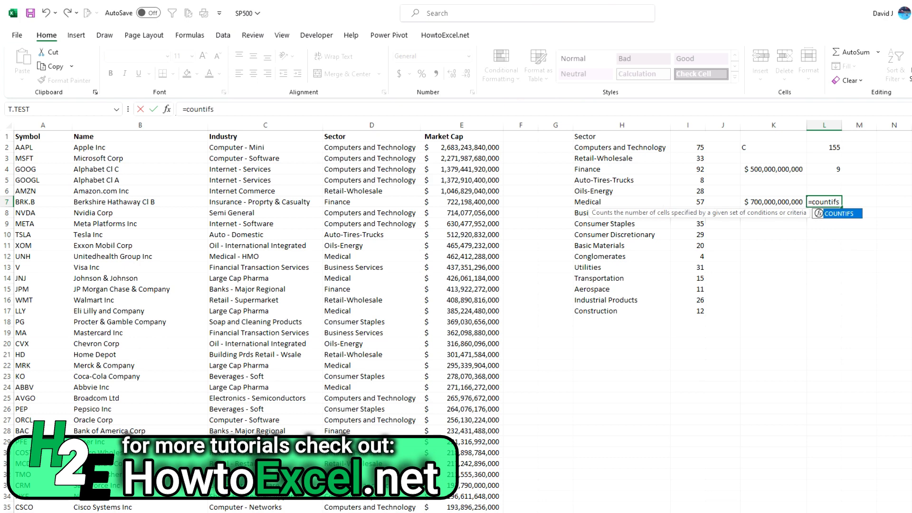
{"action": "key", "text": "Tab"}
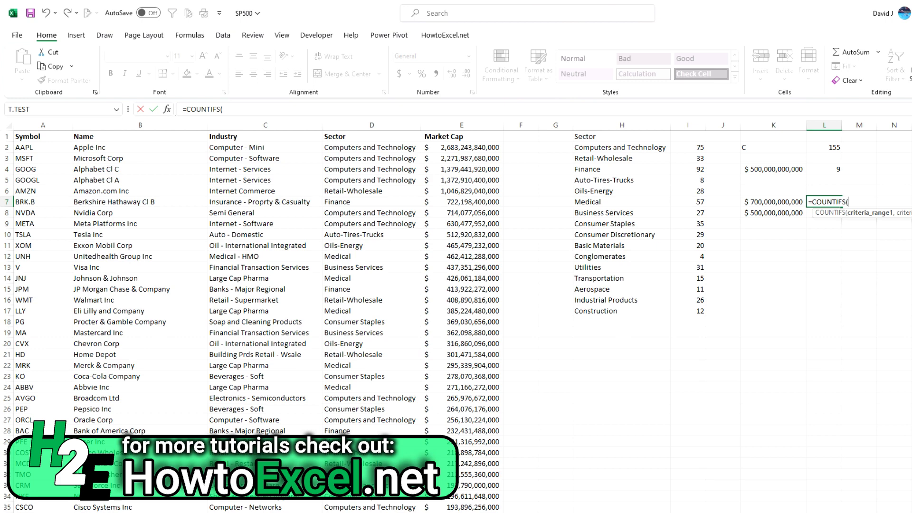
{"action": "left_click", "coordinate": [484, 124]}
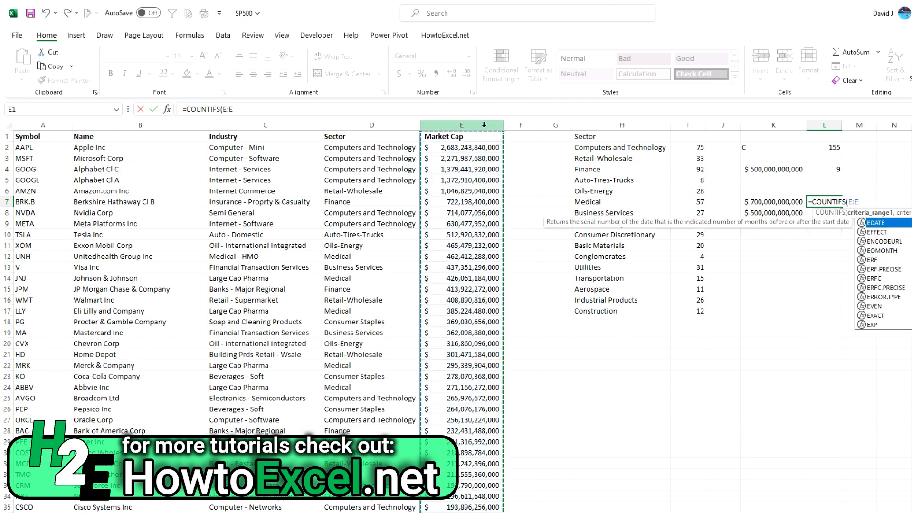
{"action": "type", "text": ","}
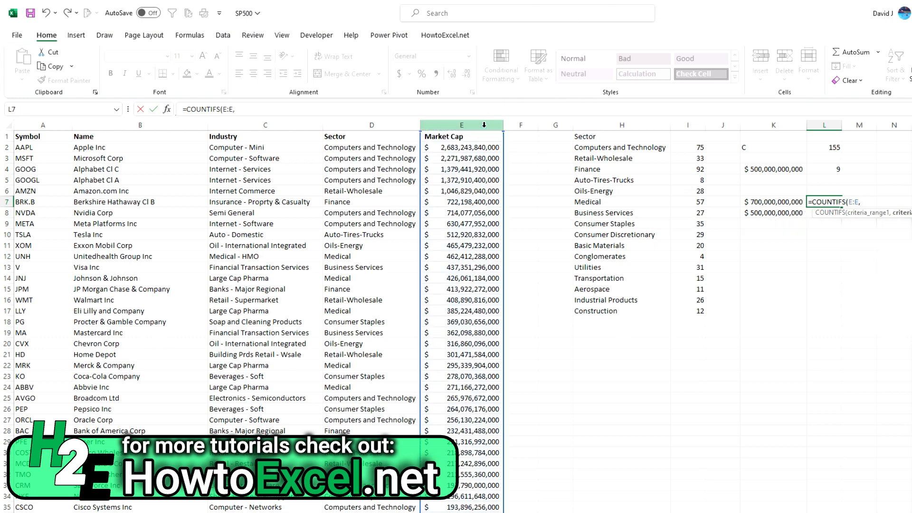
{"action": "type", "text": "\">=\"&"}
{"action": "left_click", "coordinate": [778, 213]}
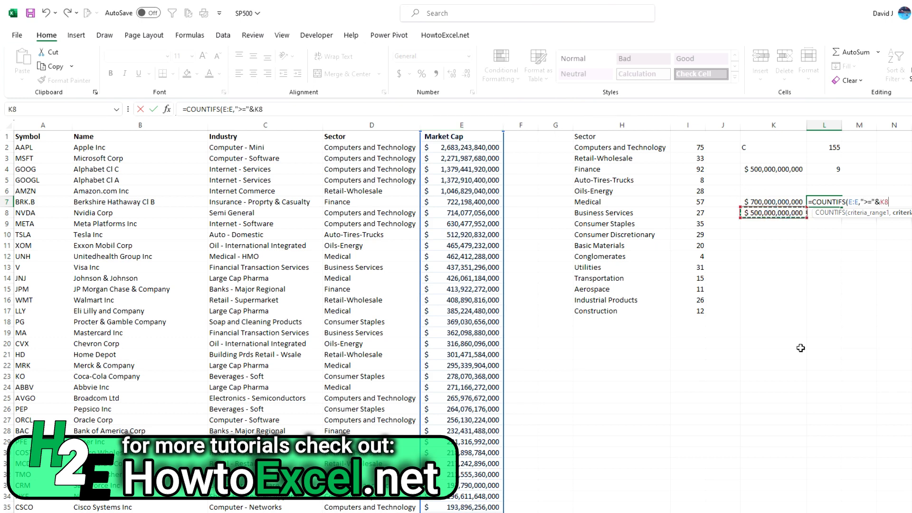
- Add a second condition testing column E for values "<"&K7, and complete the COUNTIFS formula in L7
{"action": "type", "text": ","}
{"action": "left_click", "coordinate": [472, 121]}
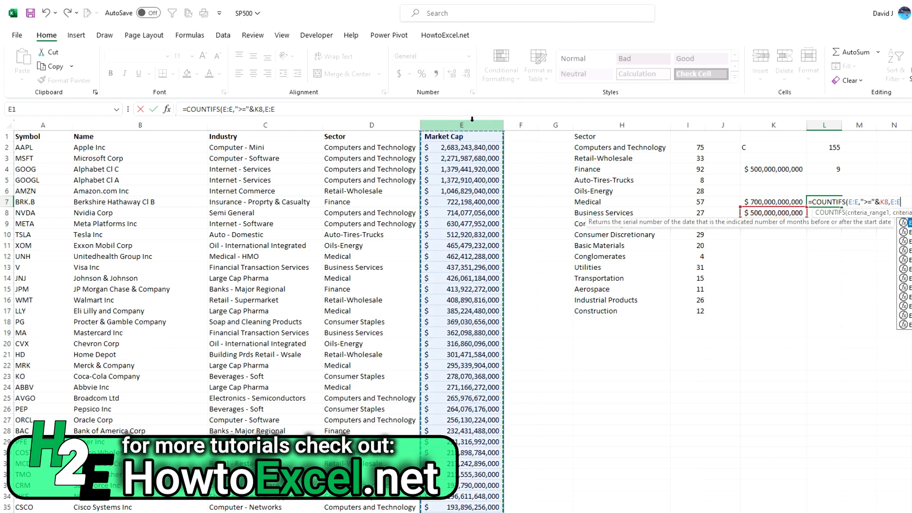
{"action": "type", "text": ","}
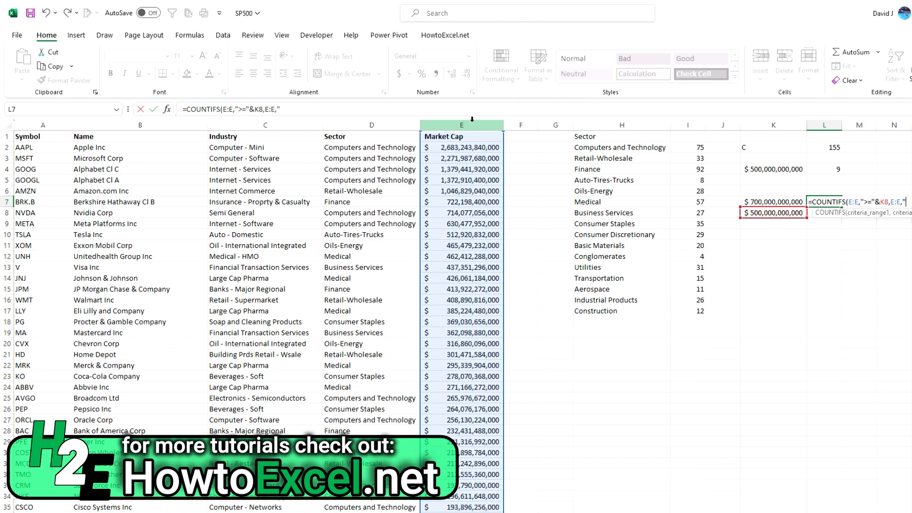
{"action": "type", "text": "\"<\"&"}
{"action": "left_click", "coordinate": [802, 202]}
{"action": "type", "text": ")"}
{"action": "key", "text": "Return"}
{"action": "key", "text": "Up"}
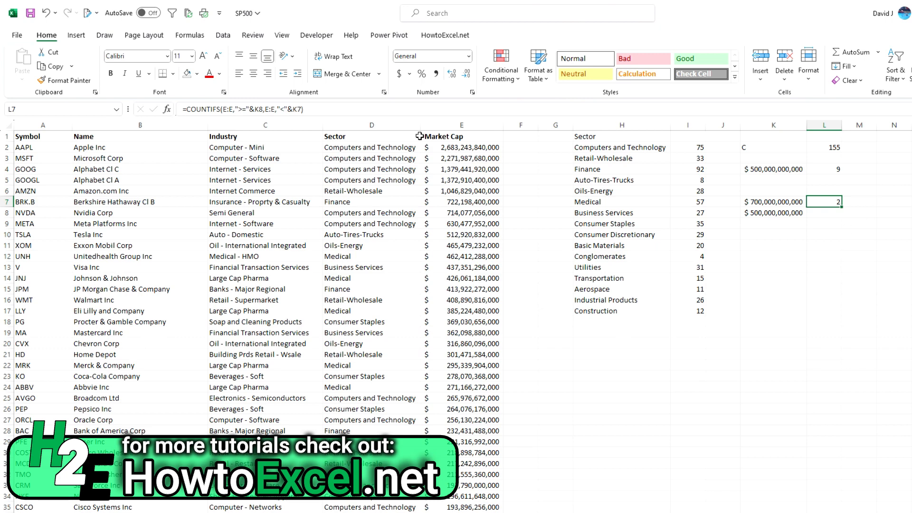
- Replace the second condition of the COUNTIFS formula in L7 with column D matching the sector in H2
{"action": "left_click", "coordinate": [328, 107]}
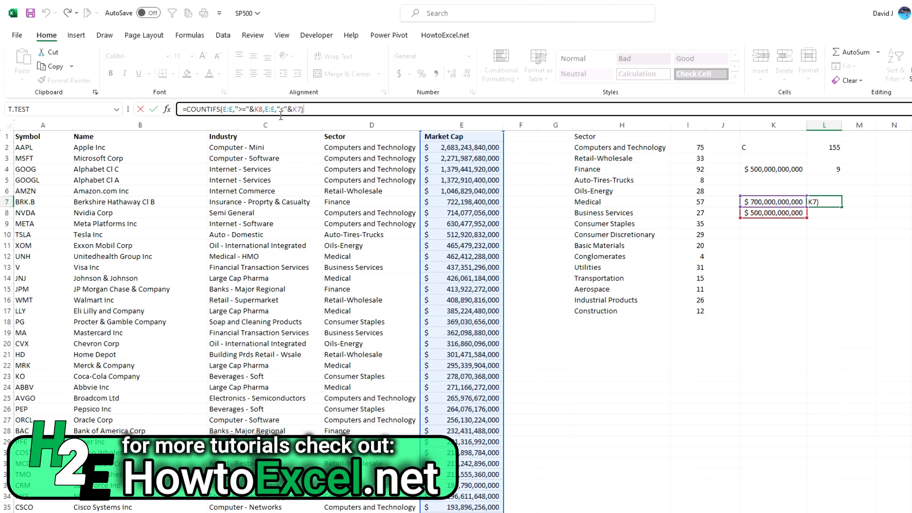
{"action": "left_click_drag", "start_coordinate": [281, 110], "coordinate": [463, 91]}
{"action": "key", "text": "BackSpace"}
{"action": "key", "text": "BackSpace"}
{"action": "key", "text": "BackSpace"}
{"action": "key", "text": "BackSpace"}
{"action": "key", "text": "BackSpace"}
{"action": "key", "text": "BackSpace"}
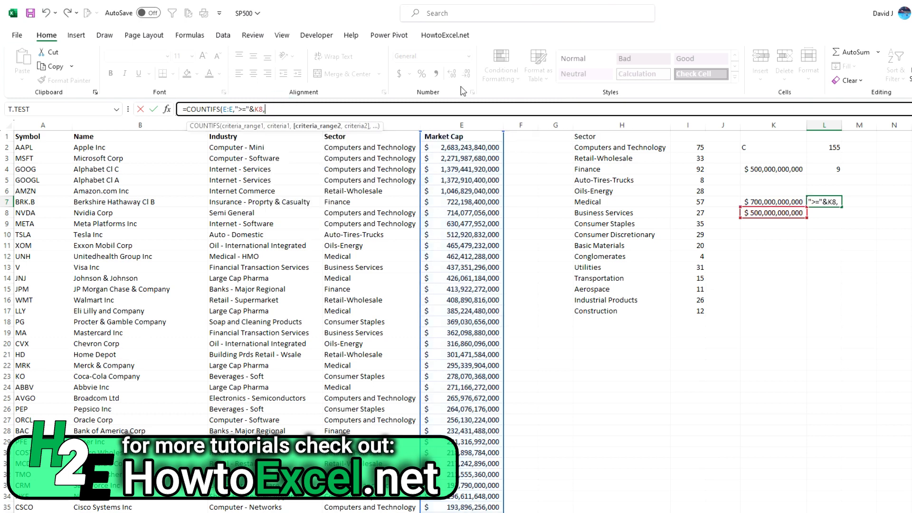
{"action": "left_click", "coordinate": [401, 125]}
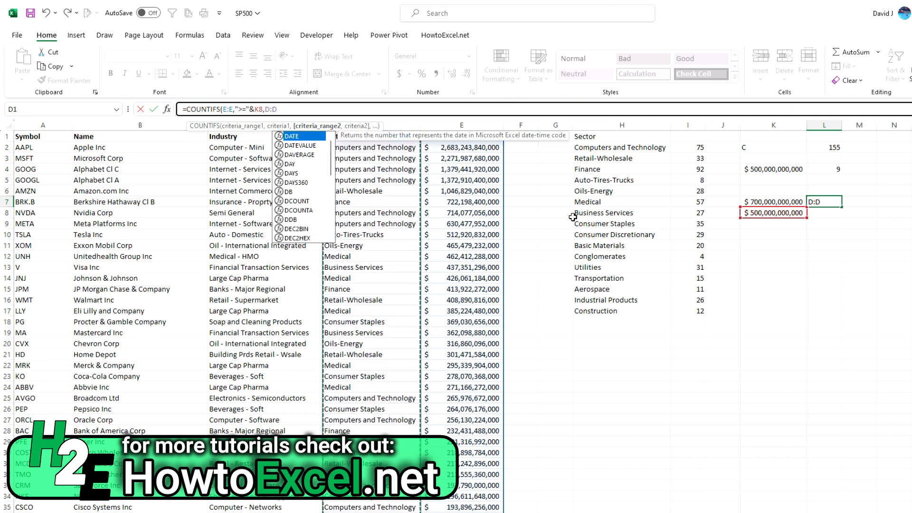
{"action": "type", "text": ","}
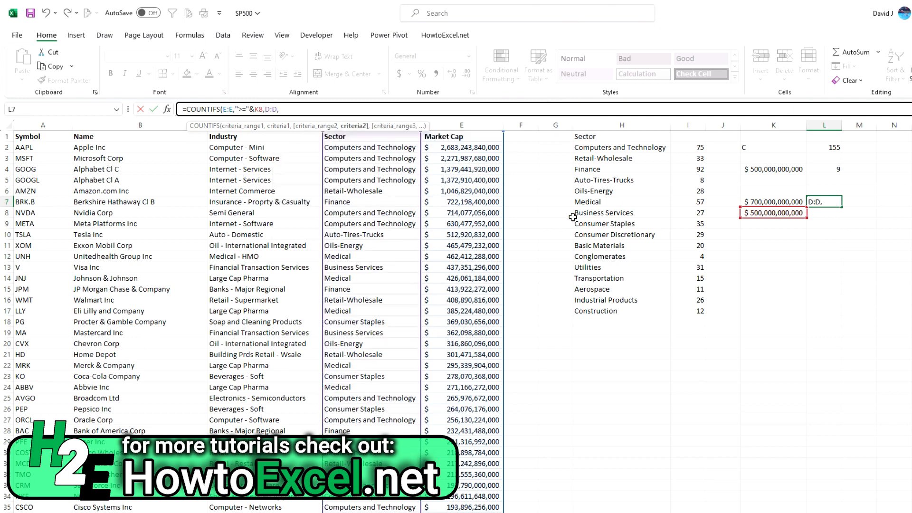
{"action": "left_click", "coordinate": [616, 150]}
{"action": "type", "text": ")"}
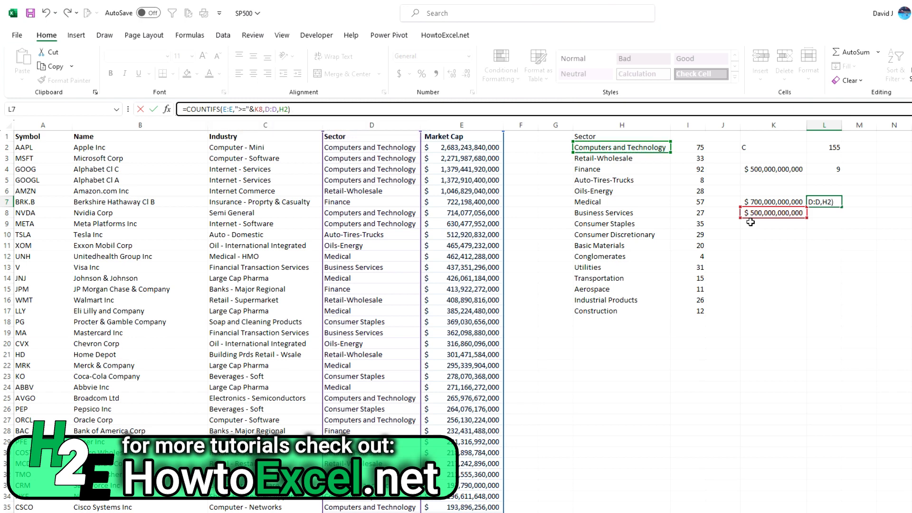
{"action": "key", "text": "ctrl+Return"}
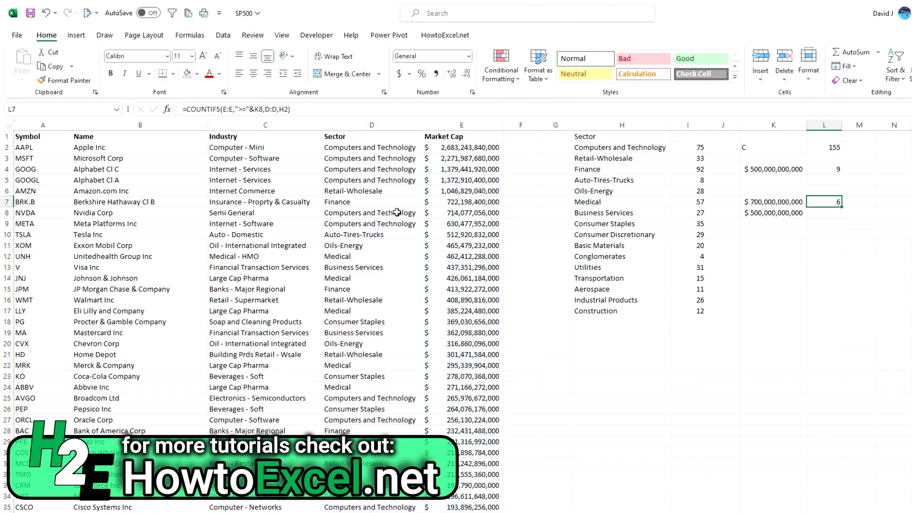
- Highlight the Market Cap values of the Computers and Technology stocks in E2:E5 and E8:E9, and return to L7
{"action": "left_click_drag", "start_coordinate": [446, 223], "coordinate": [446, 213]}
{"action": "left_click_drag", "start_coordinate": [450, 181], "coordinate": [452, 149]}
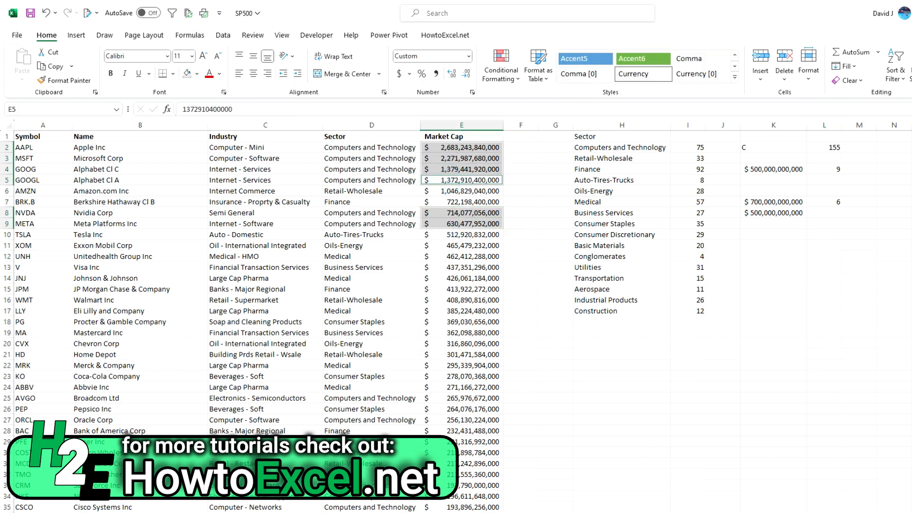
{"action": "left_click", "coordinate": [838, 206]}
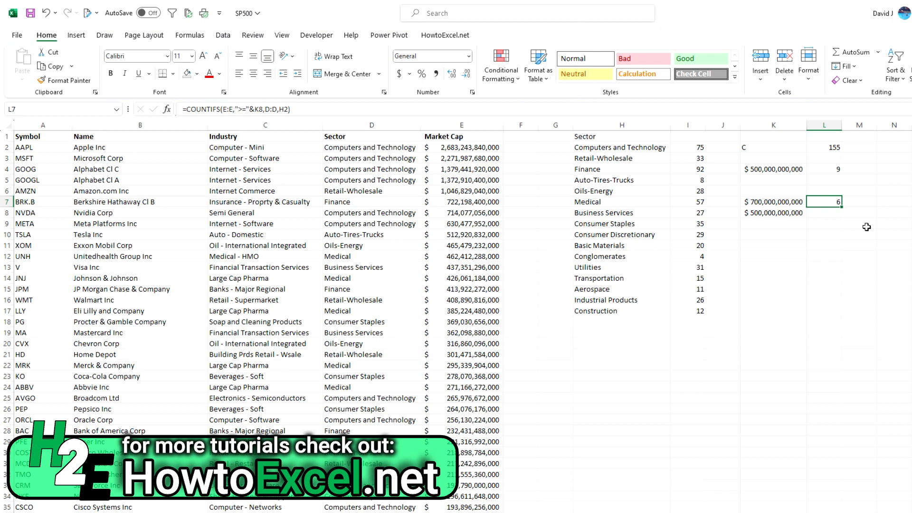
{"action": "left_click", "coordinate": [357, 108]}
{"action": "key", "text": "BackSpace"}
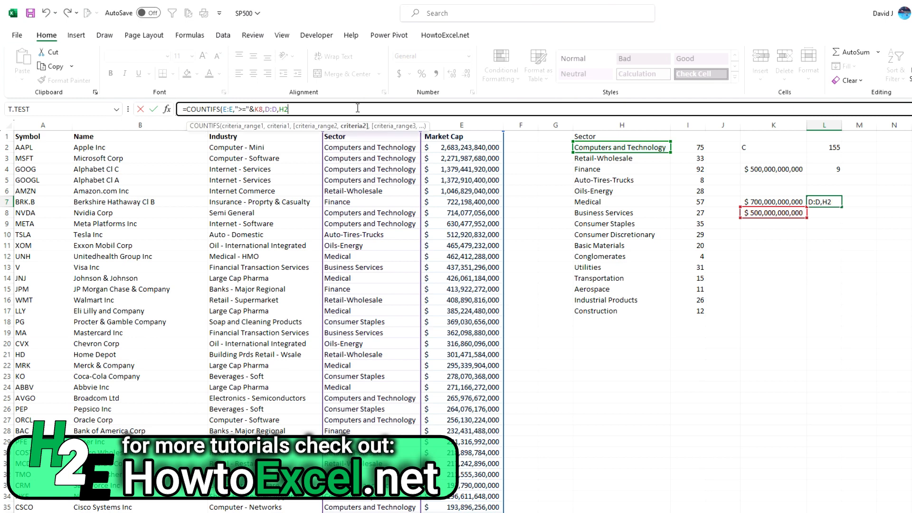
{"action": "type", "text": ","}
{"action": "type", "text": ",,,,,,,"}
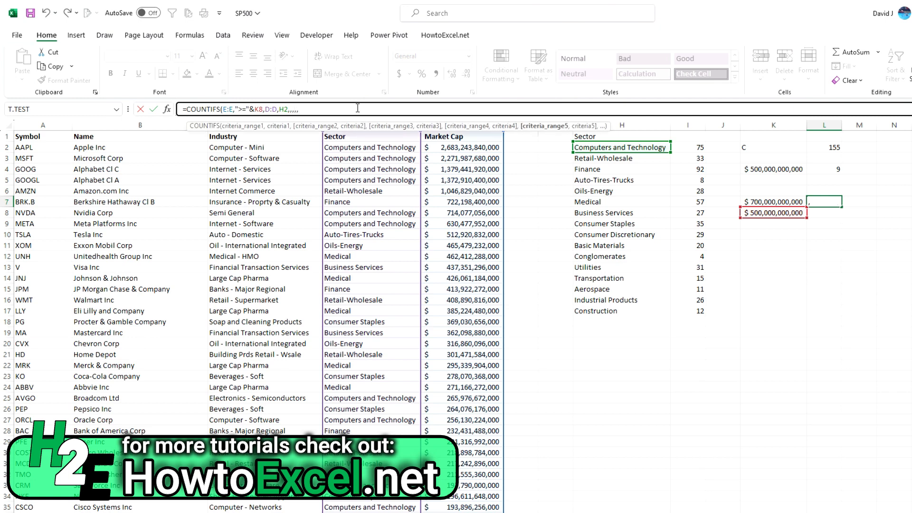
{"action": "key", "text": "Escape"}
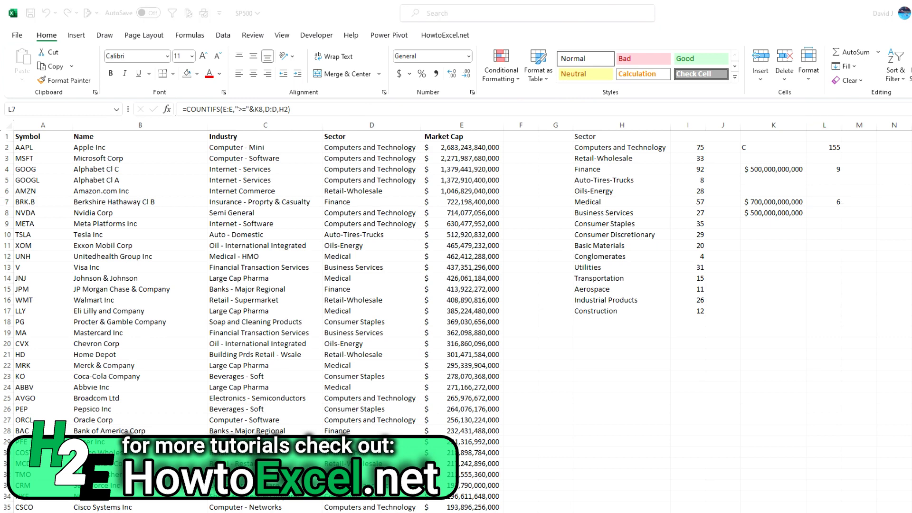
- Enter the labels COUNTA in H20 and COUNTBLANK in H21
{"action": "left_click", "coordinate": [672, 354]}
{"action": "left_click", "coordinate": [644, 350]}
{"action": "type", "text": "COUNTA"}
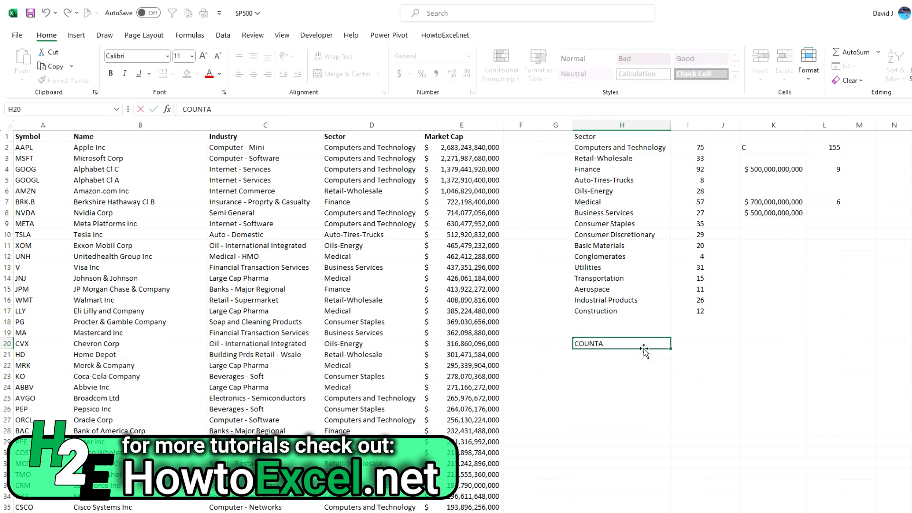
{"action": "key", "text": "Return"}
{"action": "type", "text": "COUNTBLANK"}
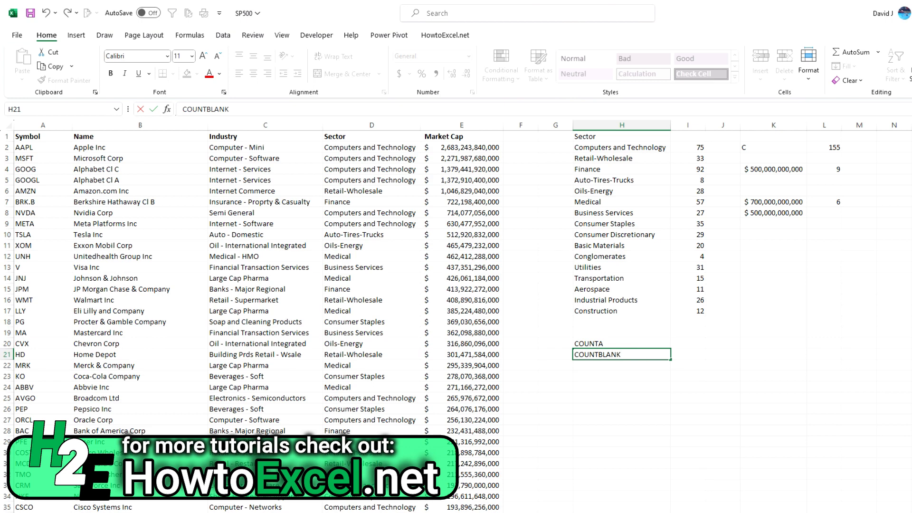
{"action": "key", "text": "alt+Tab"}
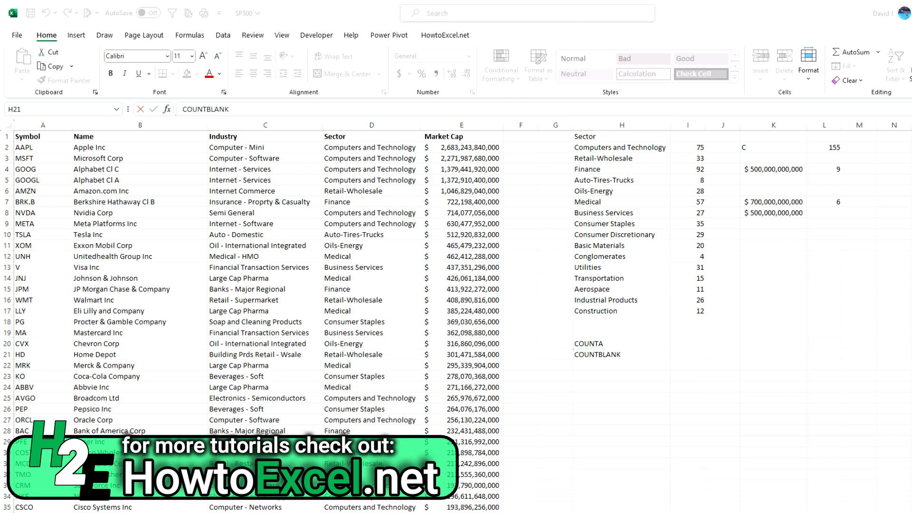
- Count the non-empty cells of column E in I20 with a COUNTA formula
{"action": "left_click", "coordinate": [688, 344]}
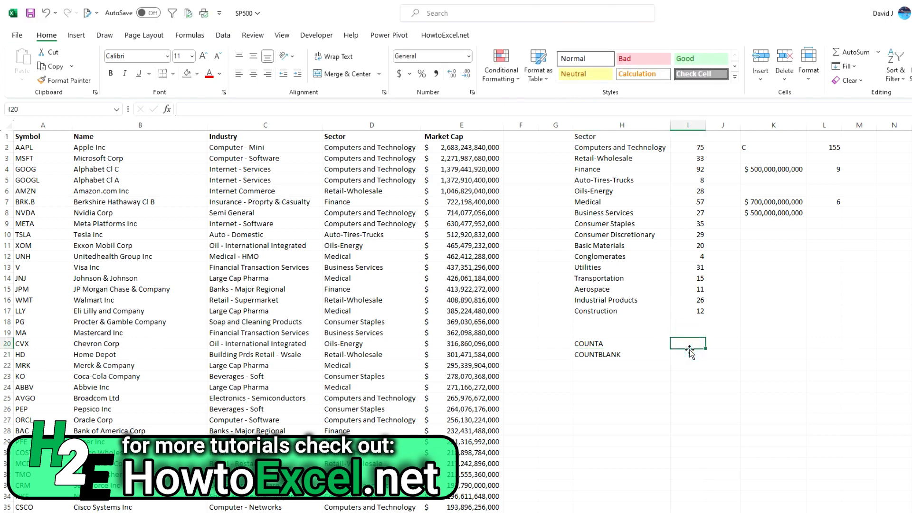
{"action": "type", "text": "=counta(E:E"}
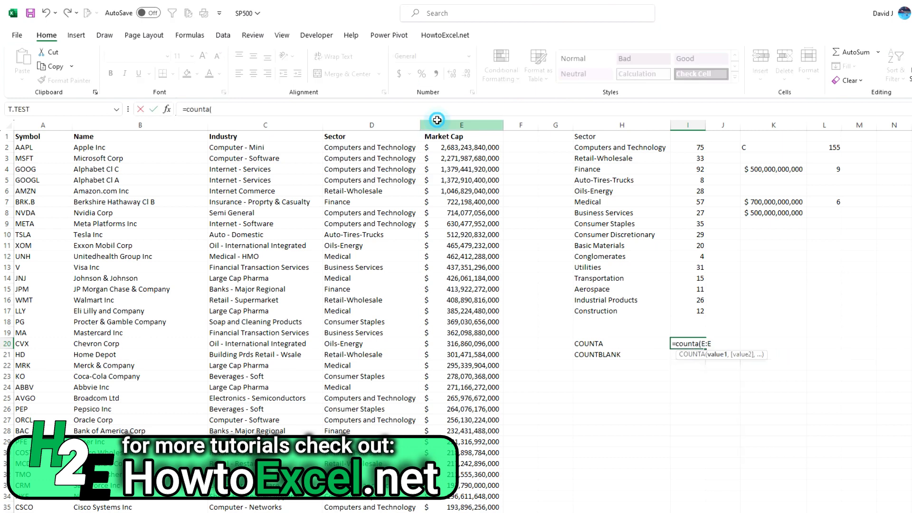
{"action": "left_click", "coordinate": [436, 123]}
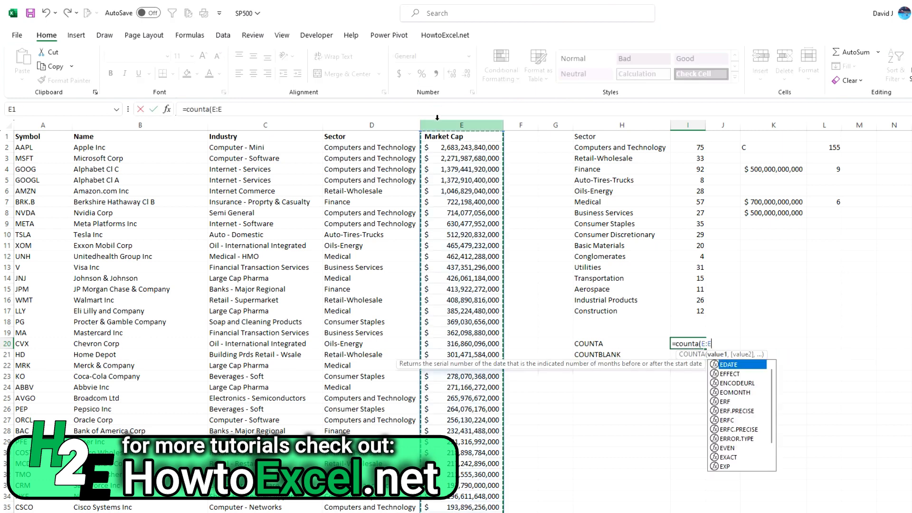
{"action": "key", "text": "Return"}
{"action": "key", "text": "Up"}
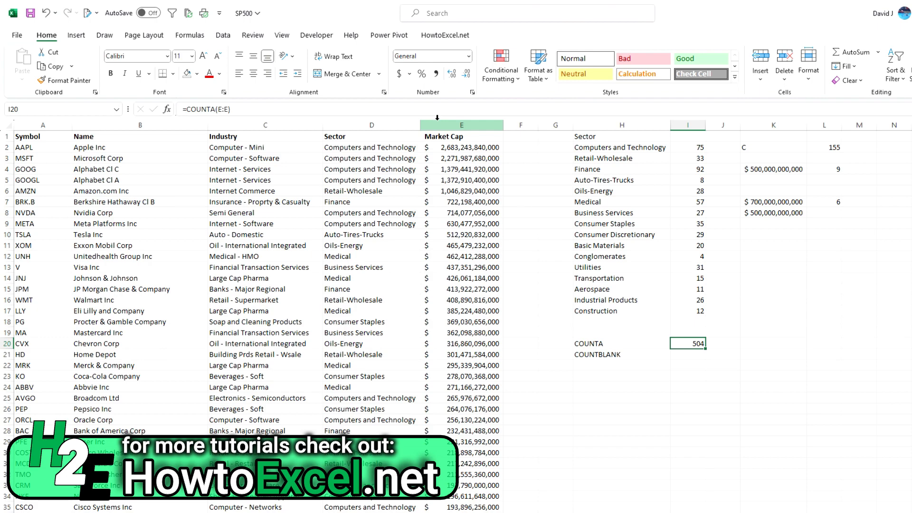
- Check the last filled row of the Market Cap column against the COUNTA result, and return to E2
{"action": "left_click", "coordinate": [474, 146]}
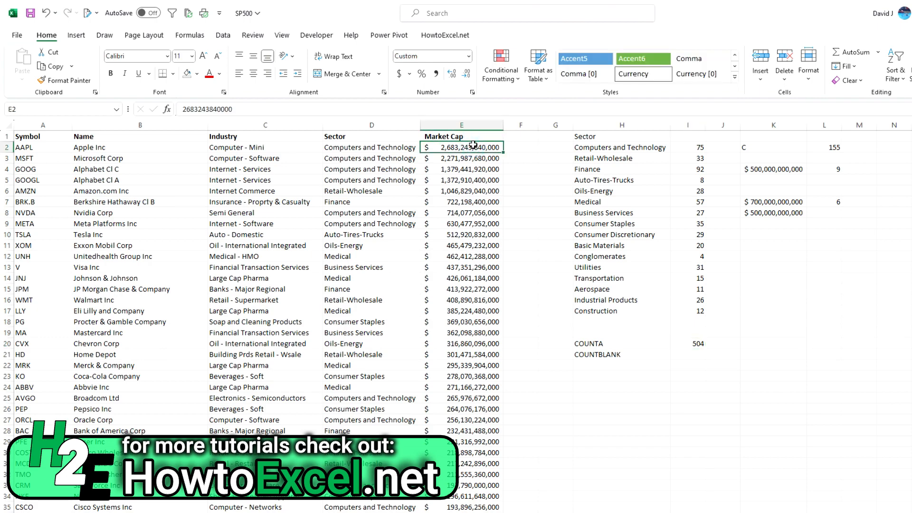
{"action": "key", "text": "ctrl+Down"}
{"action": "key", "text": "Down"}
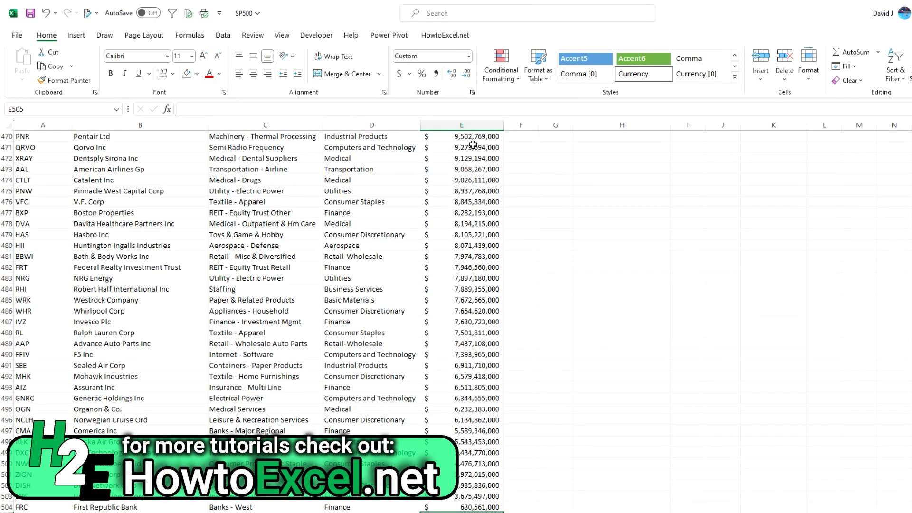
{"action": "key", "text": "ctrl+Up"}
{"action": "key", "text": "ctrl+Up"}
{"action": "key", "text": "Down"}
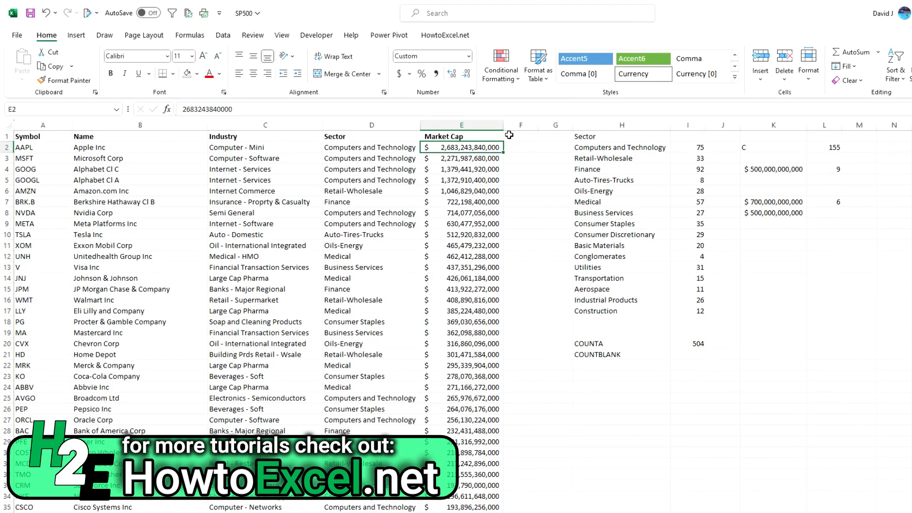
- Count the empty cells of column E in I21 with a COUNTBLANK formula
{"action": "left_click", "coordinate": [688, 351]}
{"action": "type", "text": "=countb"}
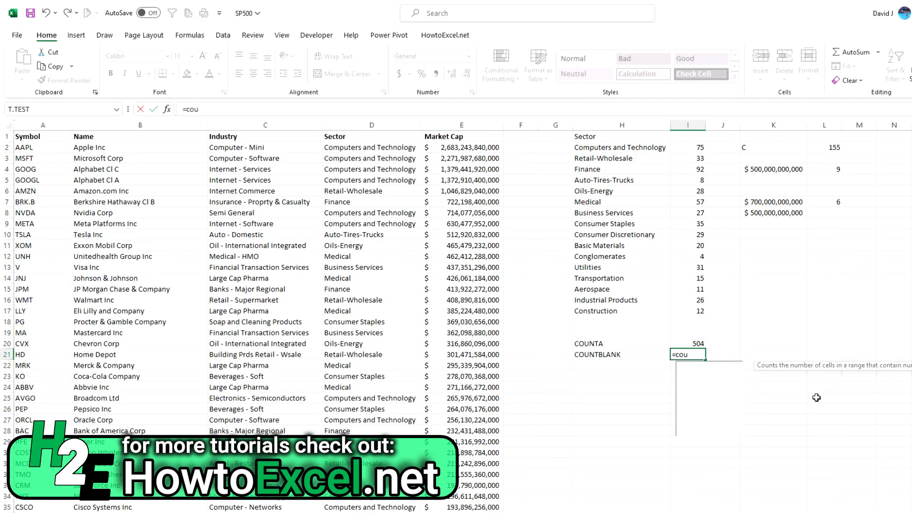
{"action": "key", "text": "Tab"}
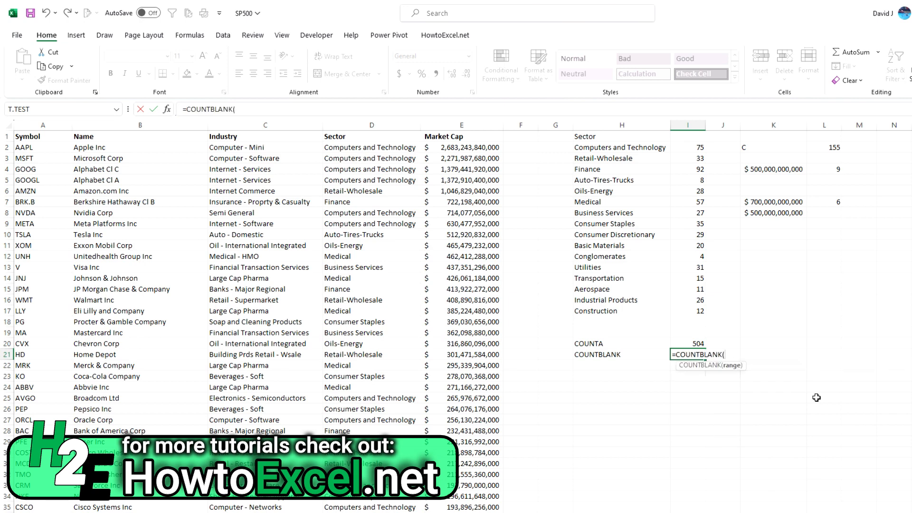
{"action": "left_click", "coordinate": [467, 124]}
{"action": "key", "text": "Return"}
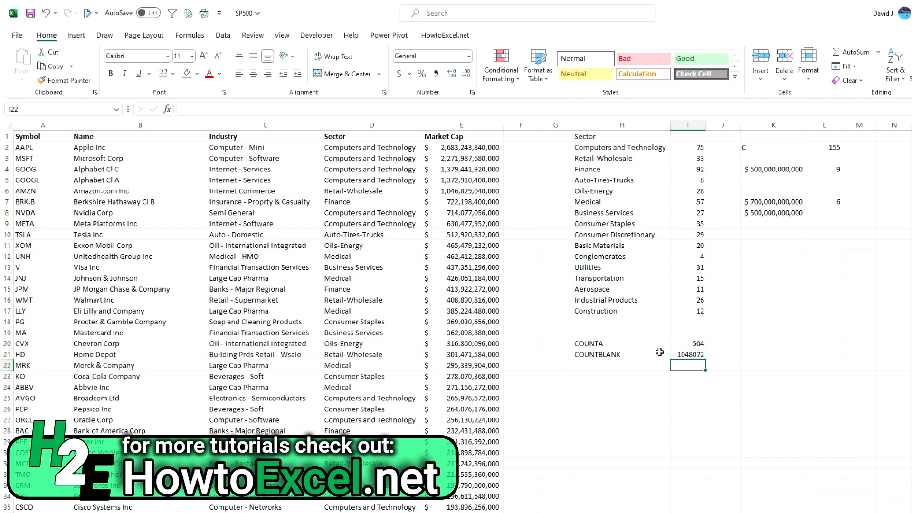
- Examine the empty cells below the Market Cap data that COUNTBLANK includes, and return to E2
{"action": "left_click", "coordinate": [476, 297]}
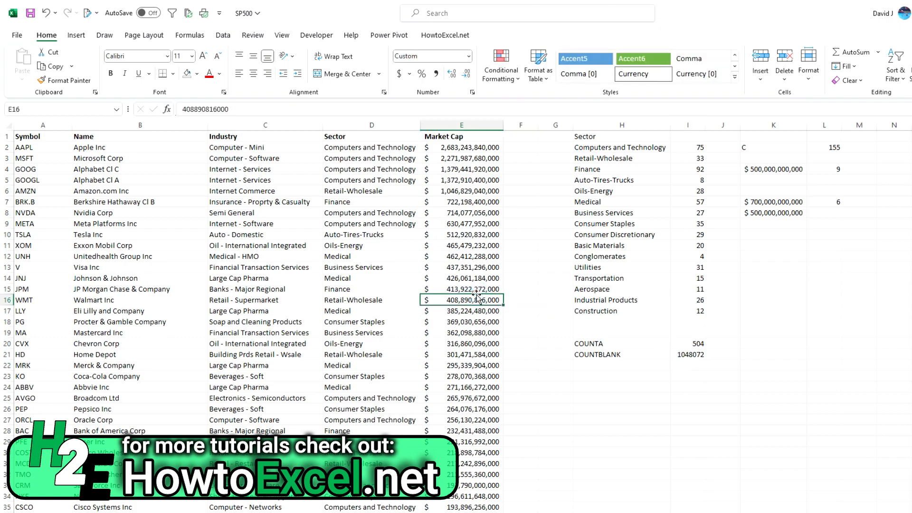
{"action": "key", "text": "ctrl+Down"}
{"action": "key", "text": "Down"}
{"action": "key", "text": "Up"}
{"action": "key", "text": "Up"}
{"action": "key", "text": "Up"}
{"action": "key", "text": "Up"}
{"action": "key", "text": "Up"}
{"action": "key", "text": "ctrl+Up"}
{"action": "key", "text": "Down"}
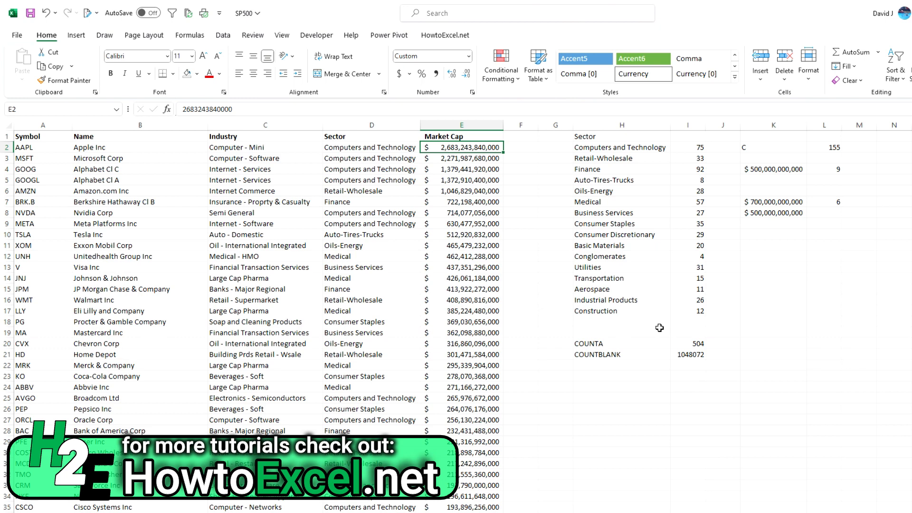
- Review the range and criteria reference of the COUNTIF formula in I2 and its copies down to I7
{"action": "left_click", "coordinate": [695, 147]}
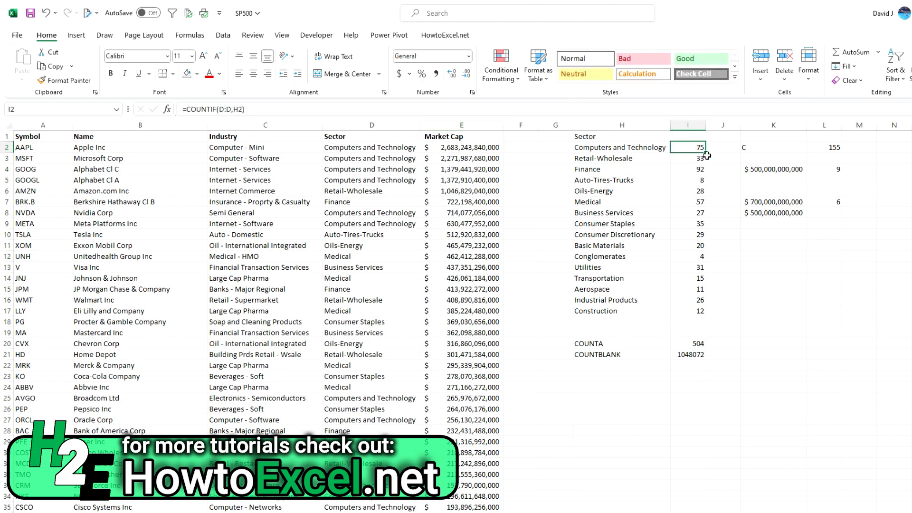
{"action": "left_click", "coordinate": [234, 108]}
{"action": "left_click", "coordinate": [238, 109]}
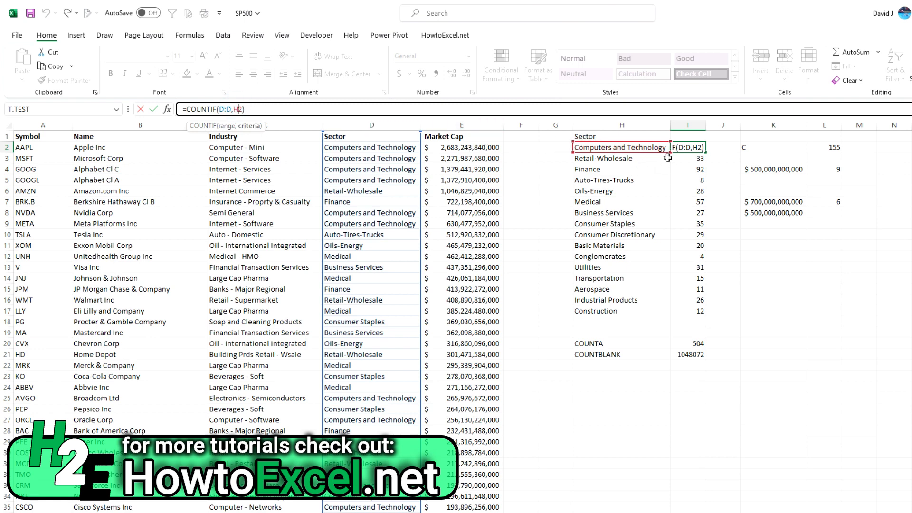
{"action": "key", "text": "Return"}
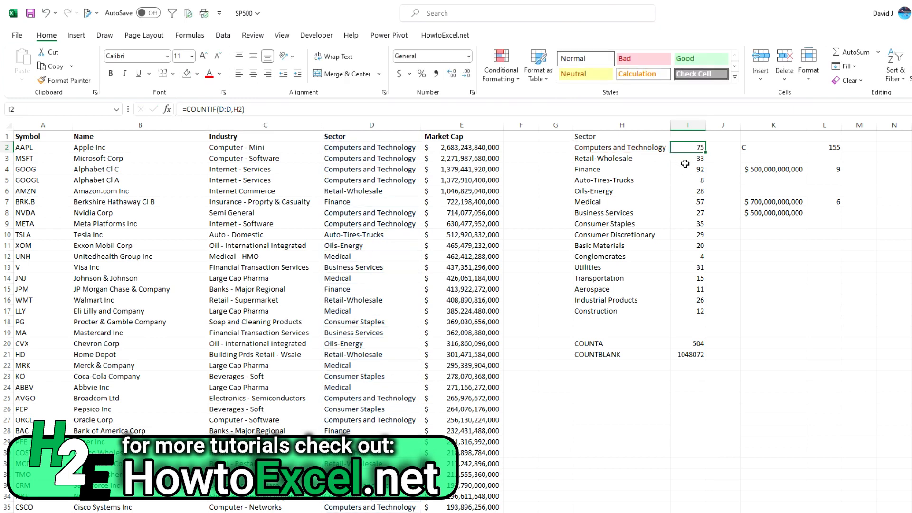
{"action": "key", "text": "Down"}
{"action": "key", "text": "Down"}
{"action": "key", "text": "Down"}
{"action": "key", "text": "Down"}
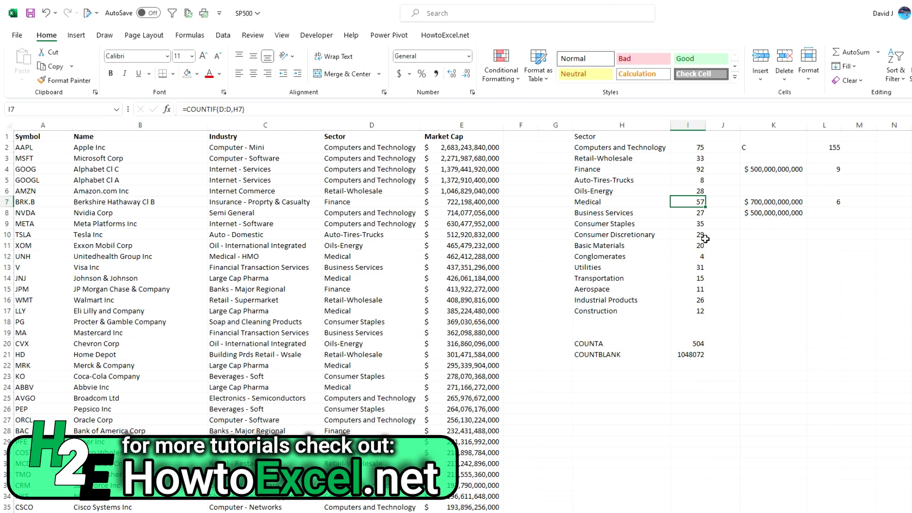
- Review the wildcard COUNTIF in L2, the threshold COUNTIF in L4 and the COUNTIFS formula in L7
{"action": "left_click", "coordinate": [834, 148]}
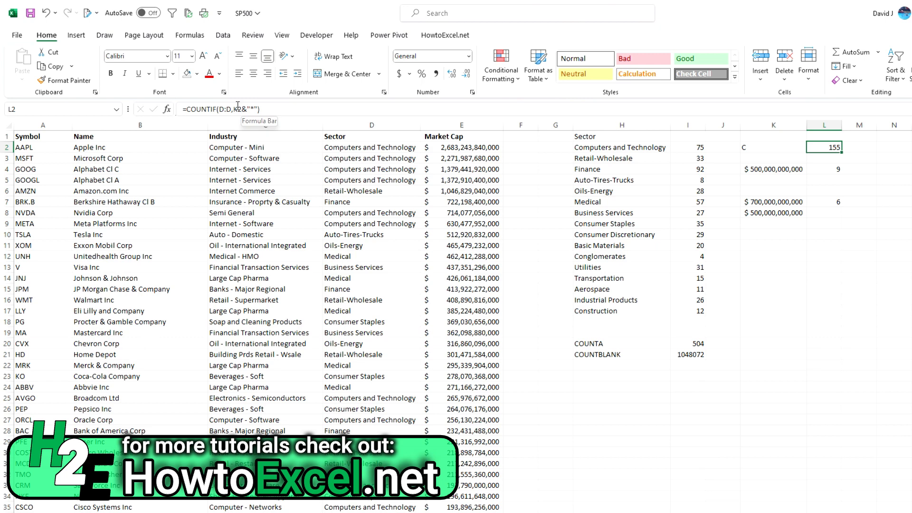
{"action": "left_click", "coordinate": [837, 170]}
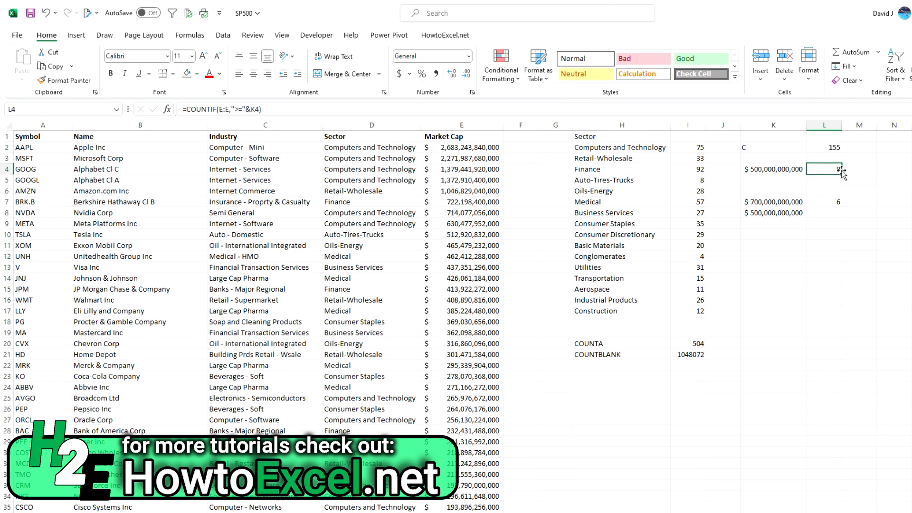
{"action": "left_click", "coordinate": [265, 108]}
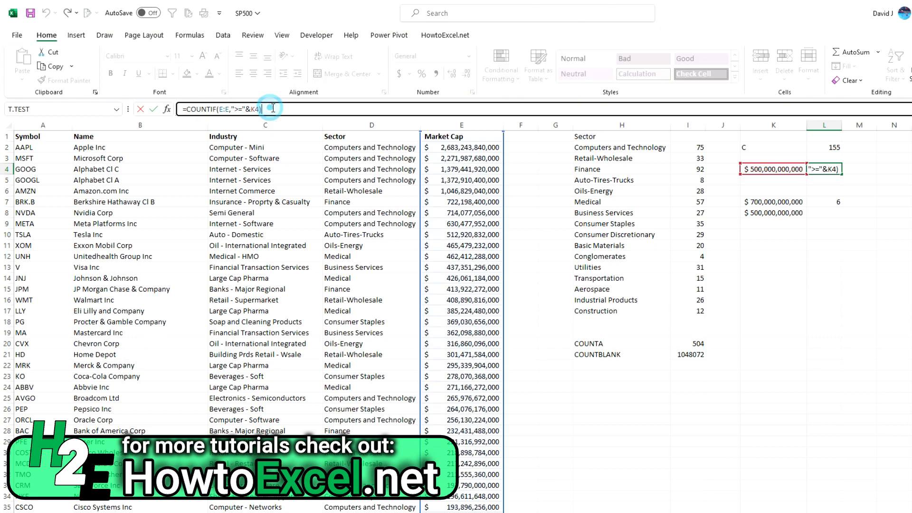
{"action": "left_click", "coordinate": [836, 199]}
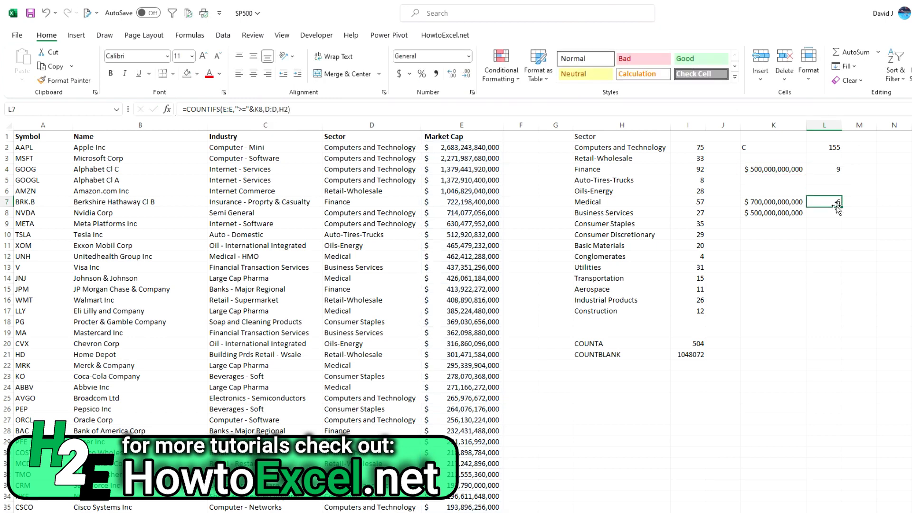